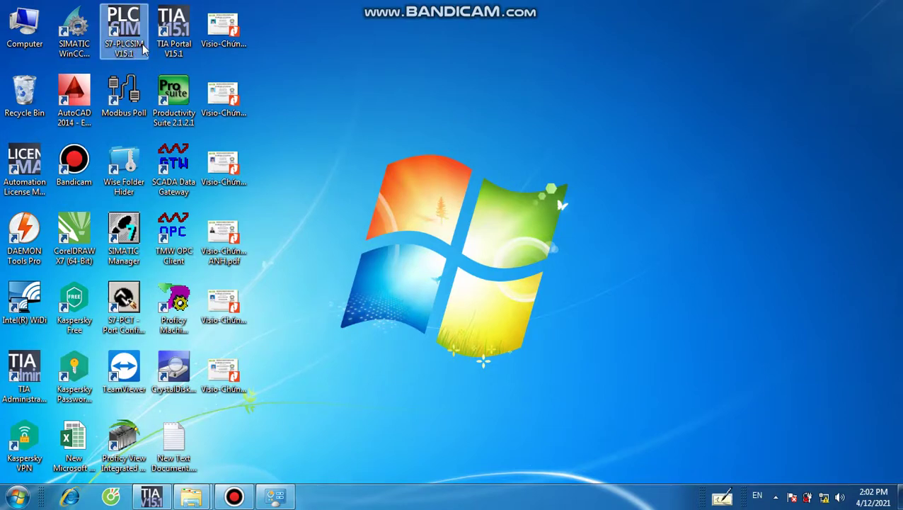
- Start the simulation of PLC_1 from the Test_1 project in TIA Portal and create the simulator project Project6
{"action": "left_click", "coordinate": [151, 497]}
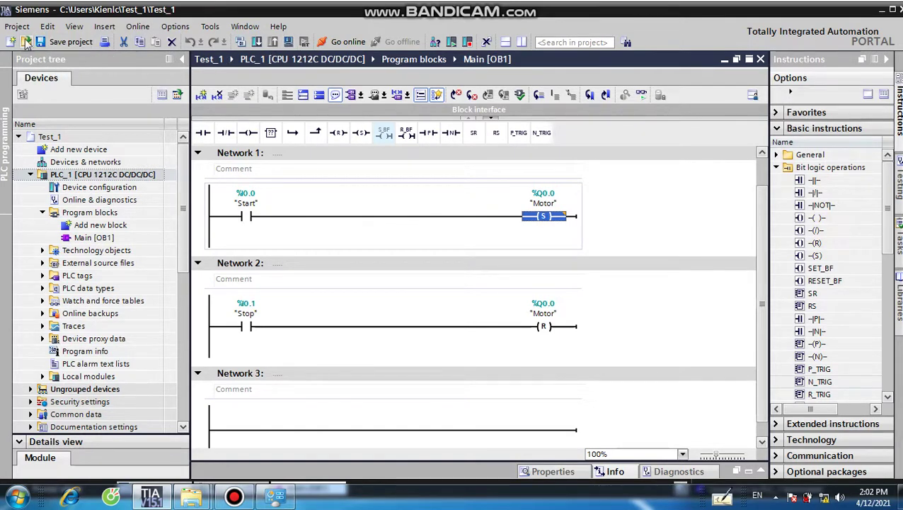
{"action": "left_click", "coordinate": [289, 42]}
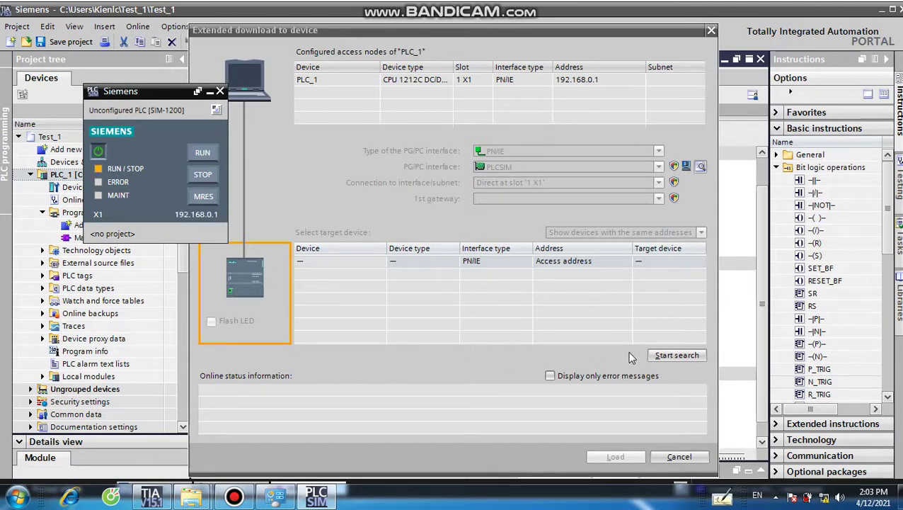
{"action": "left_click", "coordinate": [216, 111]}
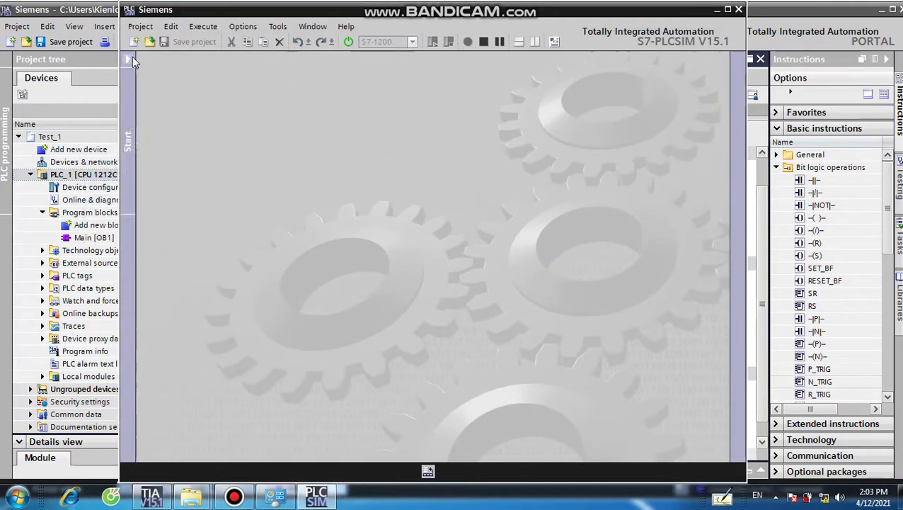
{"action": "left_click", "coordinate": [128, 59]}
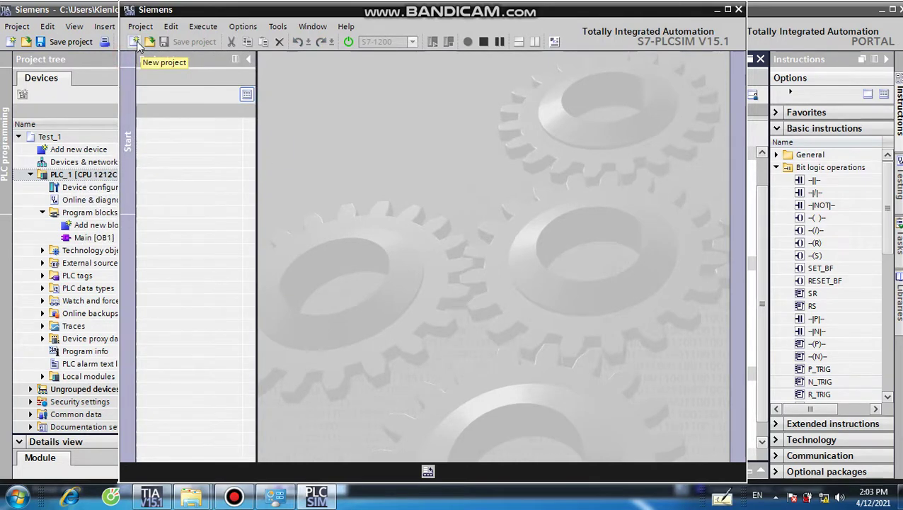
{"action": "left_click", "coordinate": [136, 43]}
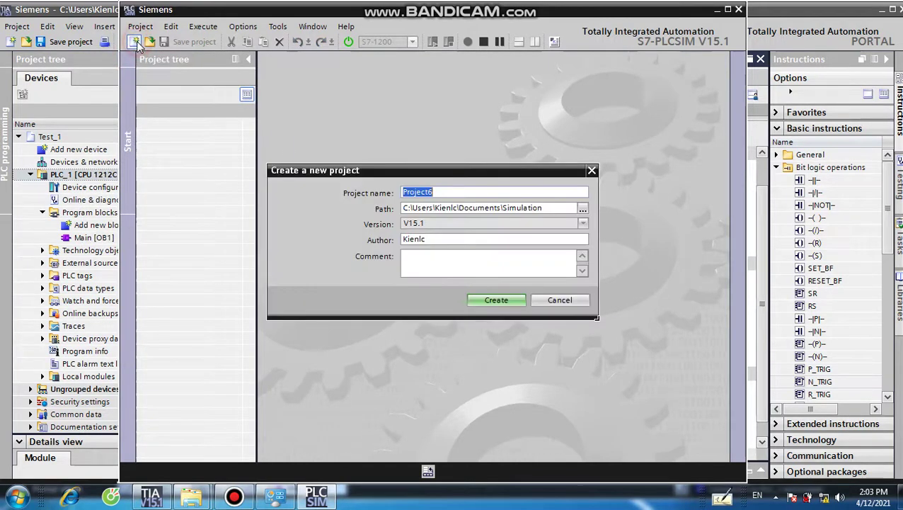
{"action": "left_click", "coordinate": [503, 300]}
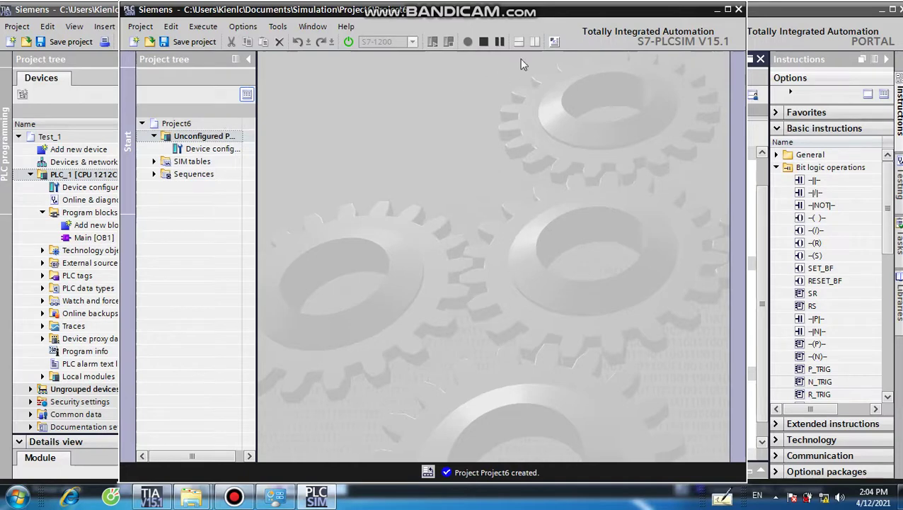
{"action": "left_click", "coordinate": [556, 44]}
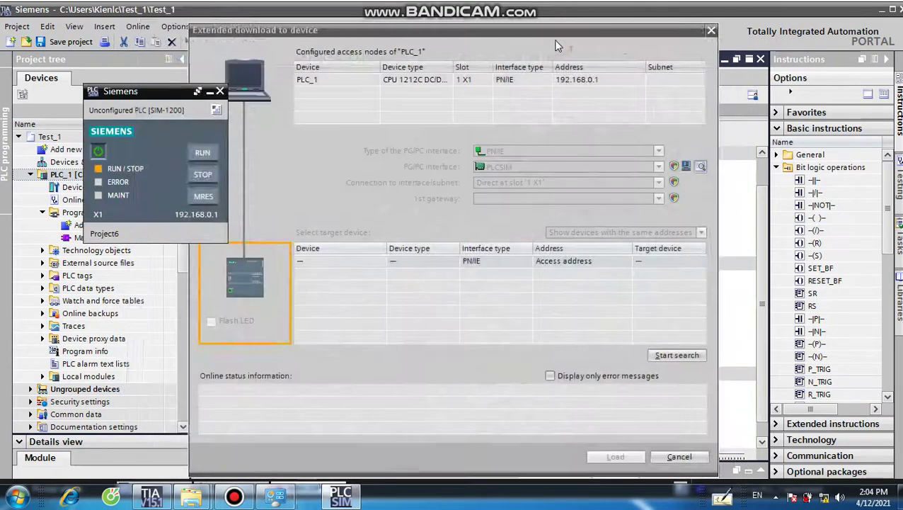
- Search for the simulated CPU at 192.168.0.1 and load PLC_1 to it, leaving Start modules at No action
{"action": "left_click", "coordinate": [673, 356]}
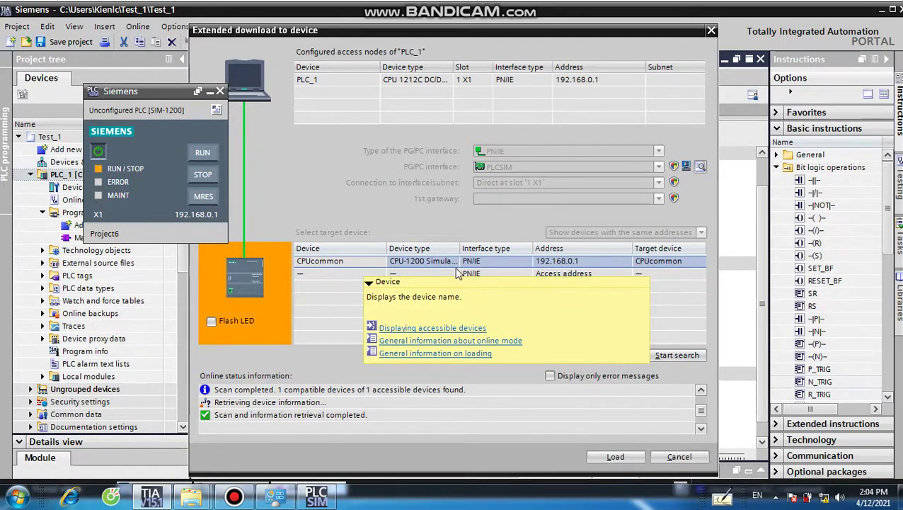
{"action": "left_click_drag", "start_coordinate": [460, 247], "coordinate": [494, 248]}
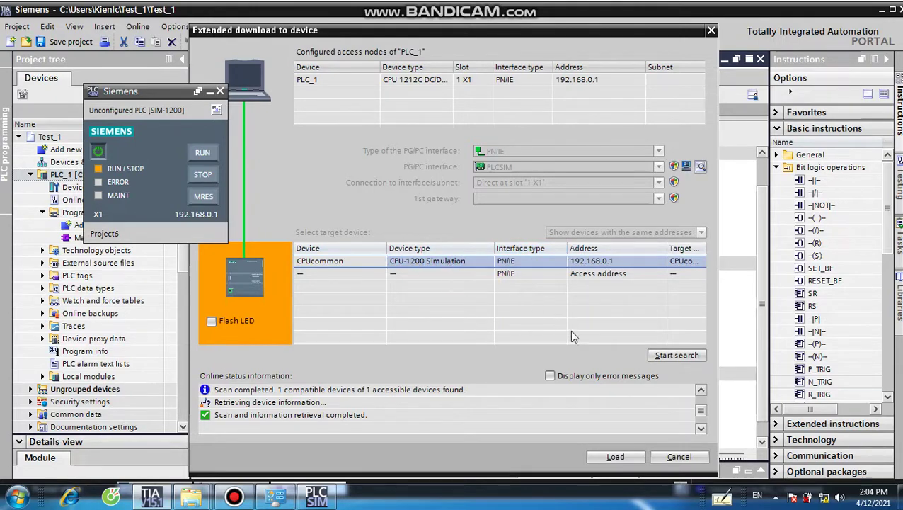
{"action": "left_click", "coordinate": [615, 457]}
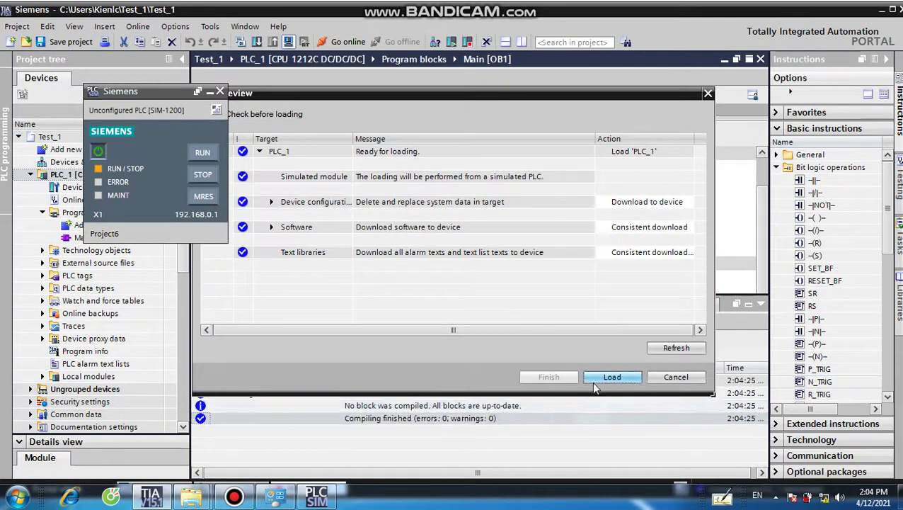
{"action": "left_click", "coordinate": [608, 377]}
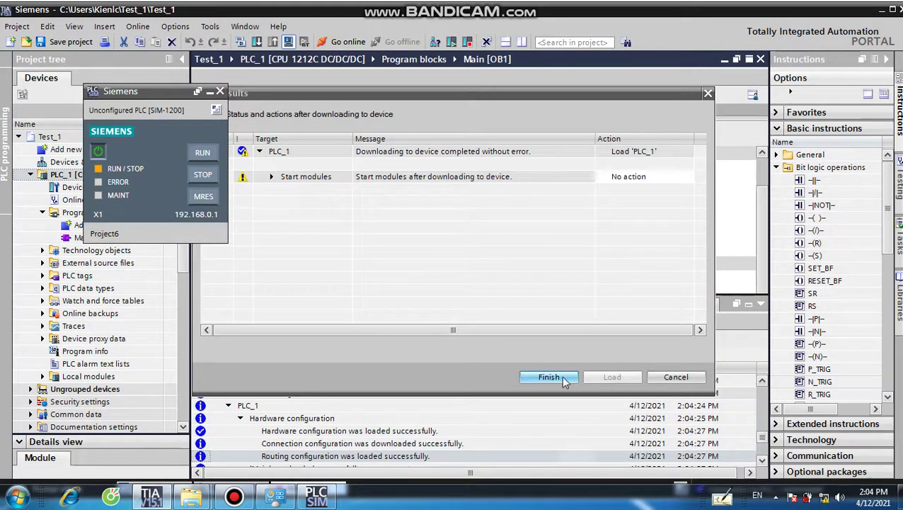
{"action": "left_click", "coordinate": [554, 377]}
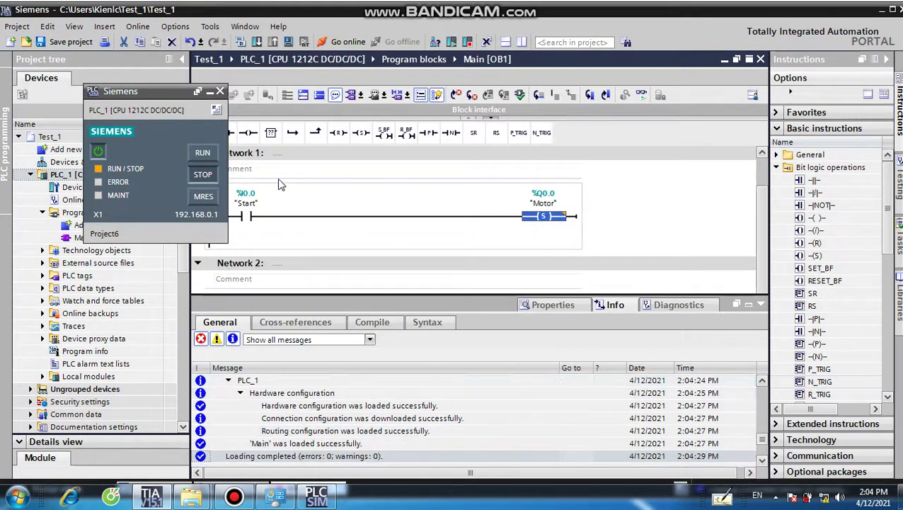
- Dismiss the antivirus notifications and open the device configuration of PLC_1 in the simulator's project view
{"action": "left_click", "coordinate": [216, 110]}
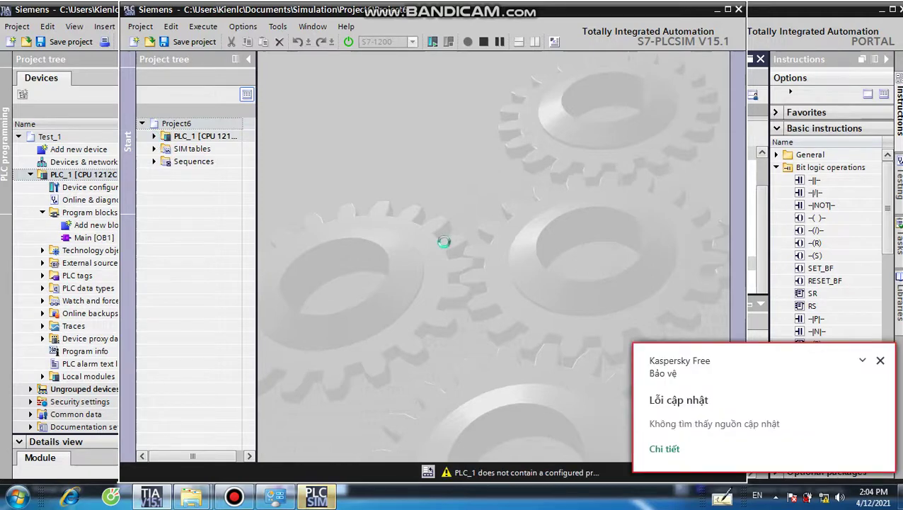
{"action": "left_click", "coordinate": [881, 363]}
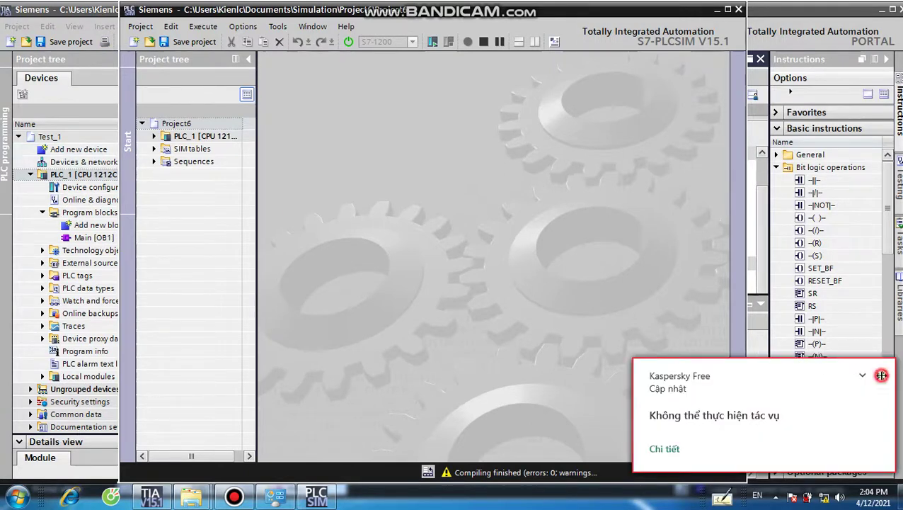
{"action": "left_click", "coordinate": [881, 375]}
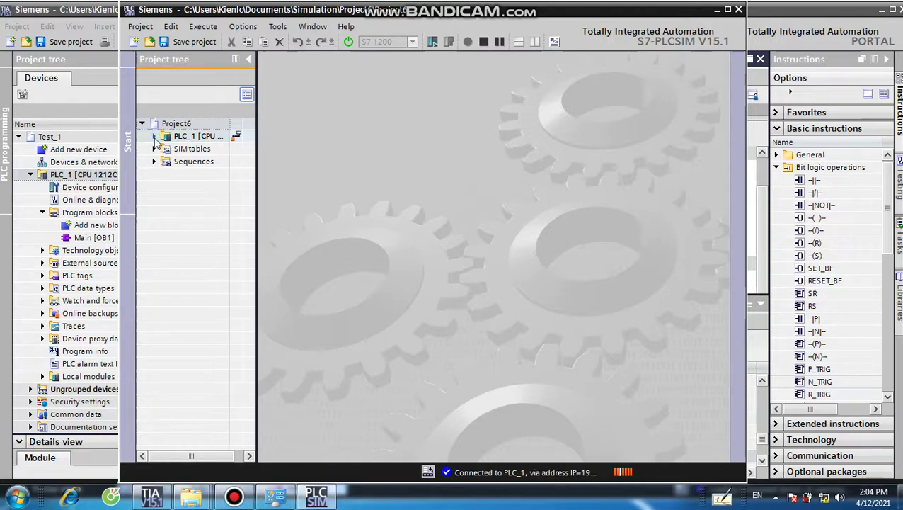
{"action": "left_click", "coordinate": [154, 138]}
{"action": "left_click", "coordinate": [154, 137]}
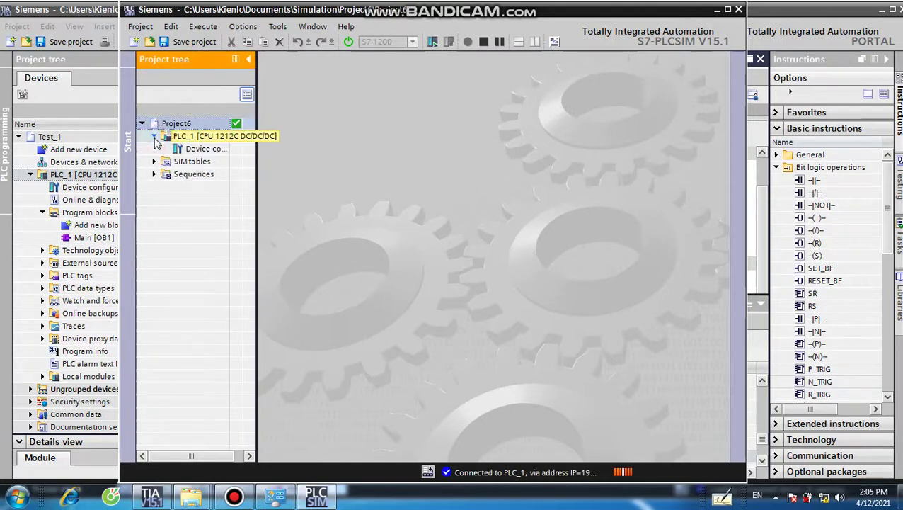
{"action": "double_click", "coordinate": [188, 150]}
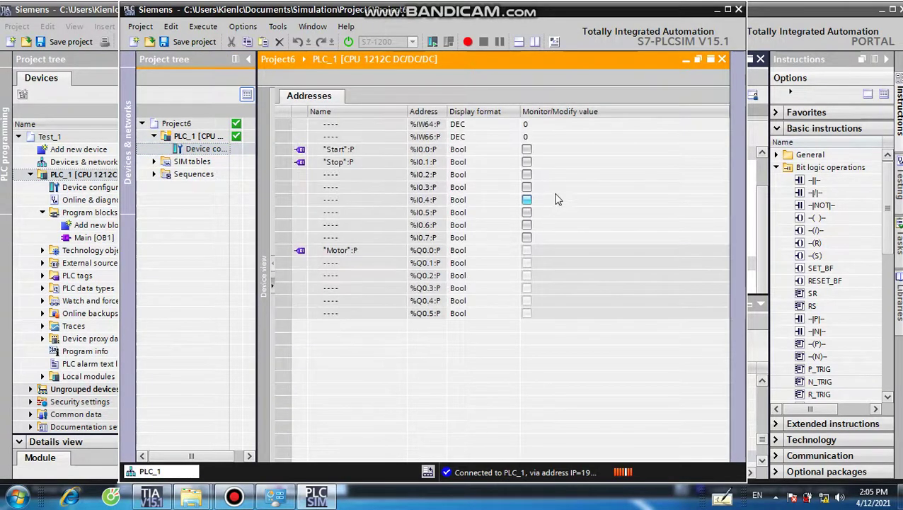
- Turn on online monitoring of Main [OB1] beside the simulator window and put the simulated CPU into RUN
{"action": "left_click_drag", "start_coordinate": [527, 21], "coordinate": [883, 36]}
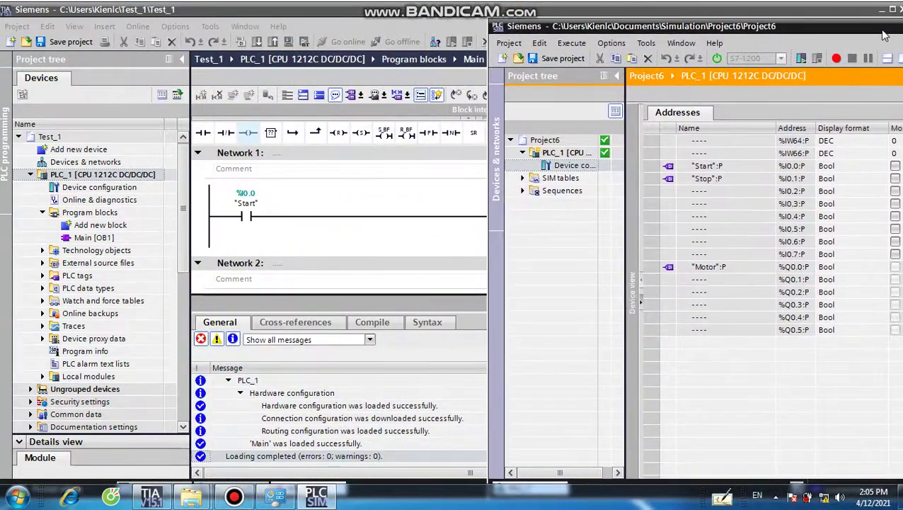
{"action": "left_click", "coordinate": [383, 133]}
{"action": "left_click", "coordinate": [182, 59]}
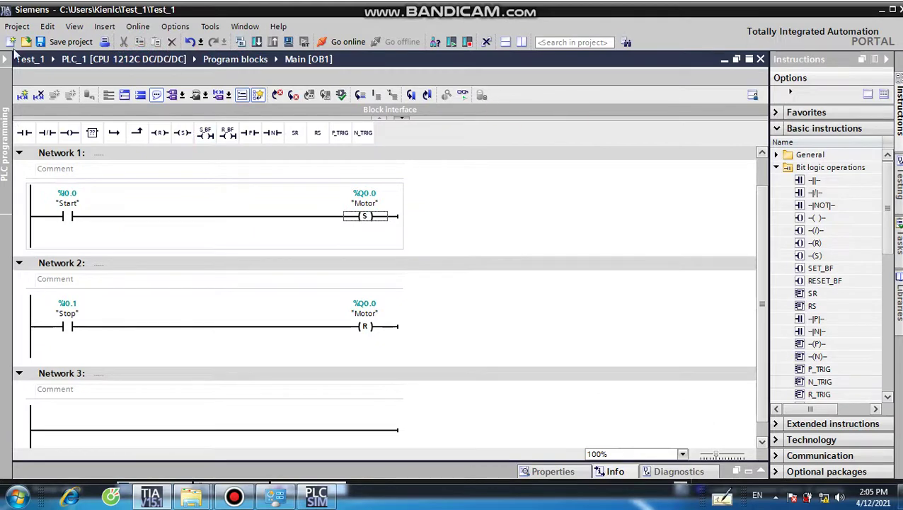
{"action": "left_click", "coordinate": [463, 95]}
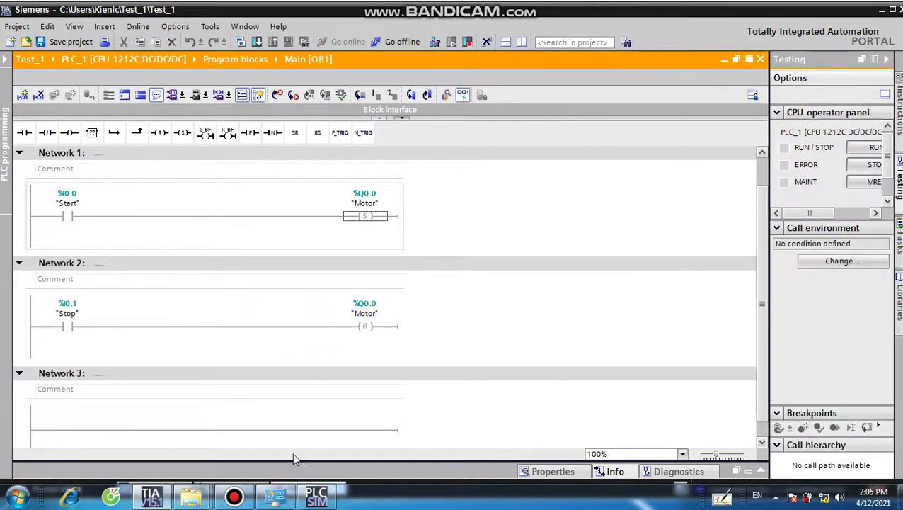
{"action": "left_click", "coordinate": [316, 495]}
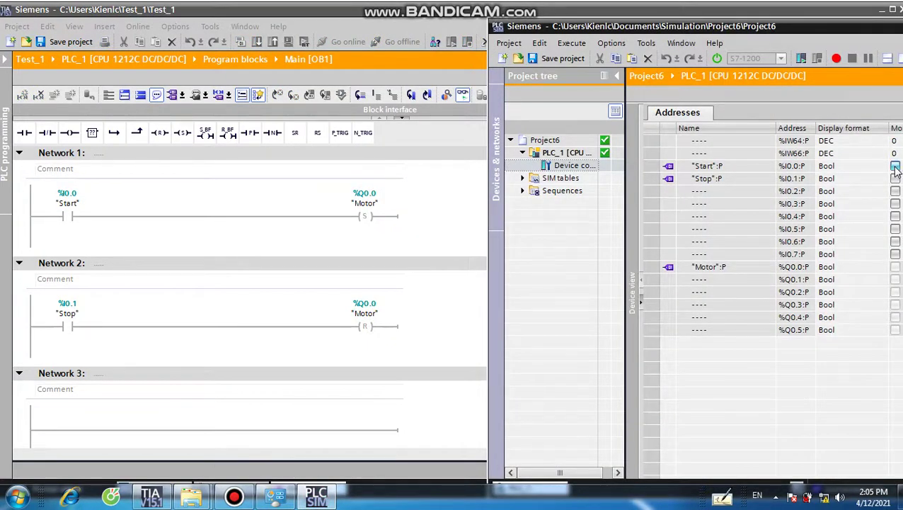
{"action": "left_click", "coordinate": [800, 58]}
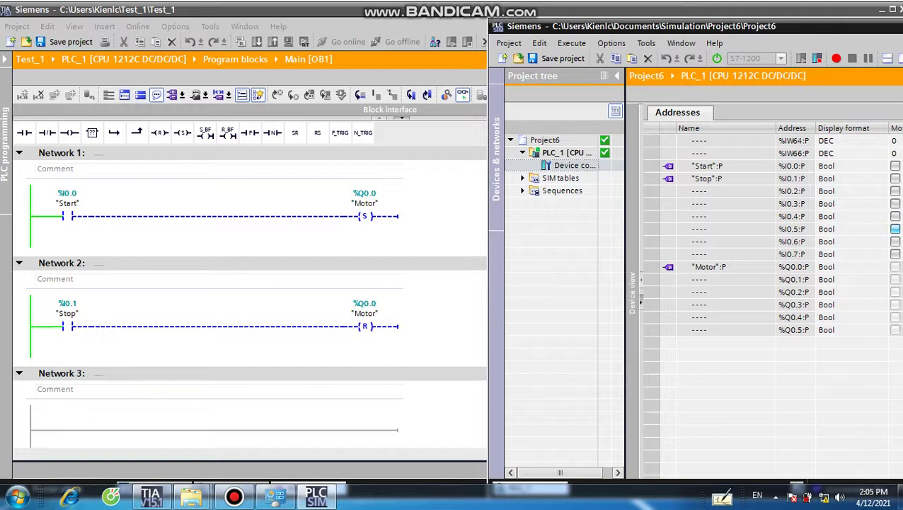
- Test the motor logic twice by switching the Start input %I0.0 on and off, followed by the Stop input %I0.1 on and off
{"action": "left_click", "coordinate": [895, 166]}
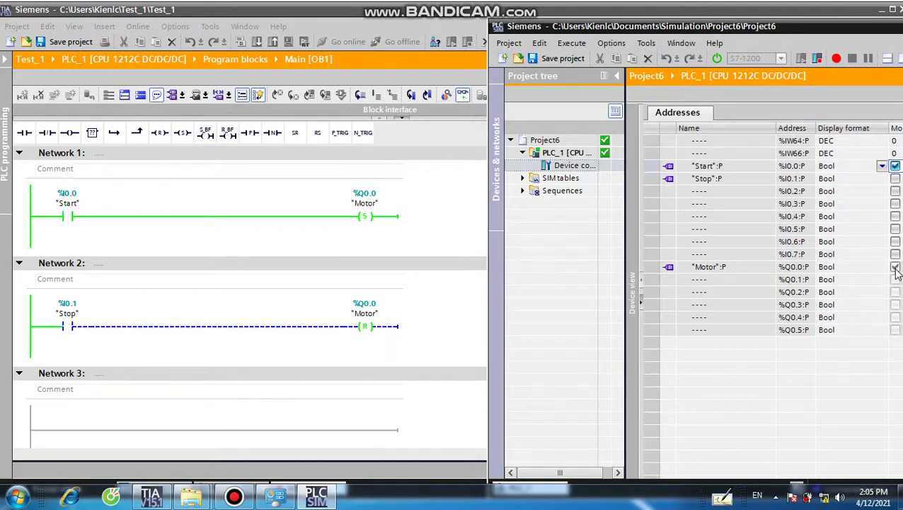
{"action": "left_click", "coordinate": [895, 167]}
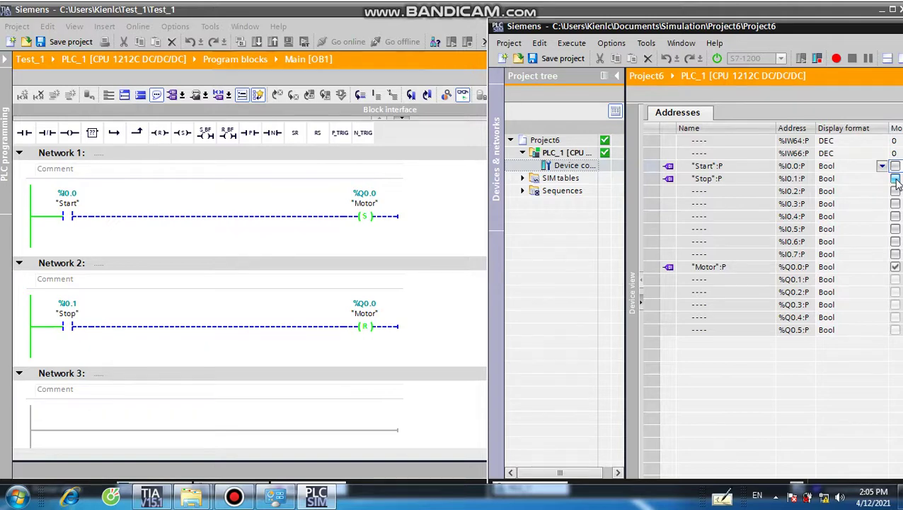
{"action": "left_click", "coordinate": [895, 180]}
{"action": "left_click", "coordinate": [895, 179]}
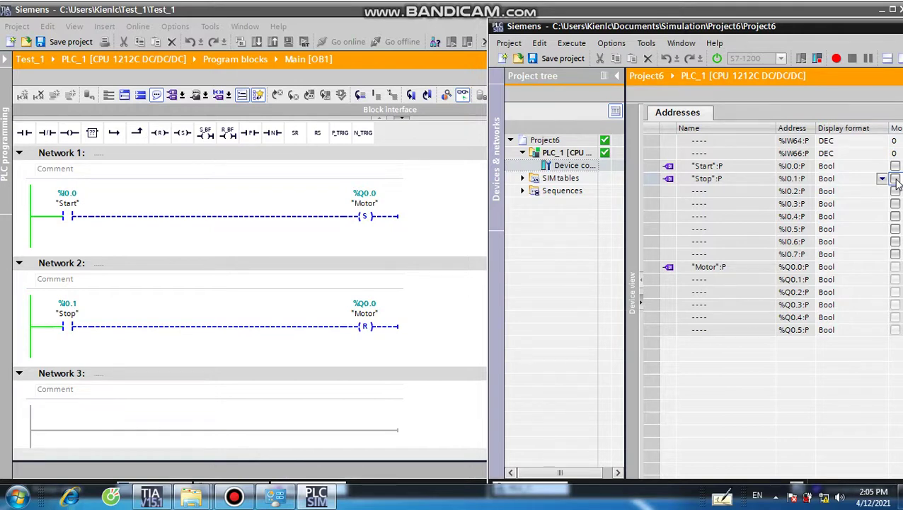
{"action": "left_click", "coordinate": [895, 166]}
{"action": "left_click", "coordinate": [895, 166]}
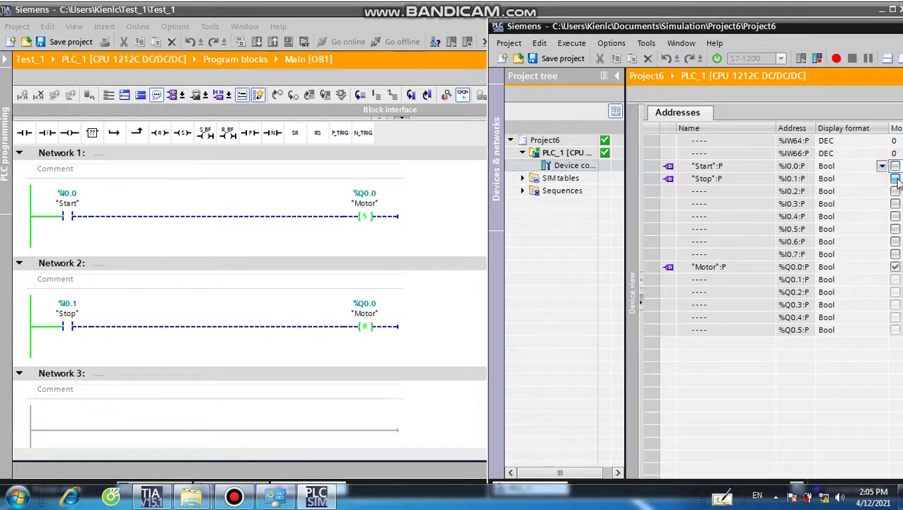
{"action": "left_click", "coordinate": [895, 178]}
{"action": "left_click", "coordinate": [895, 179]}
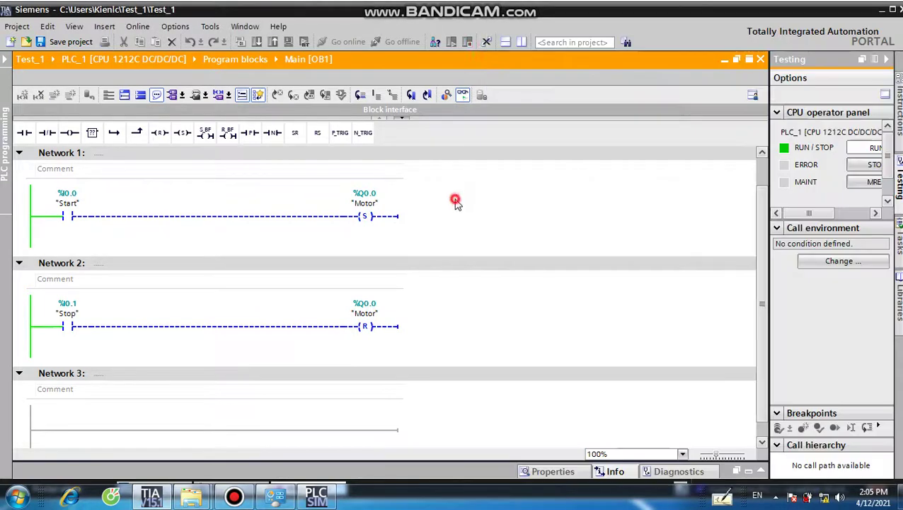
- Restore the project tree in TIA Portal and close the simulator without saving the changes to Project6
{"action": "left_click", "coordinate": [455, 199]}
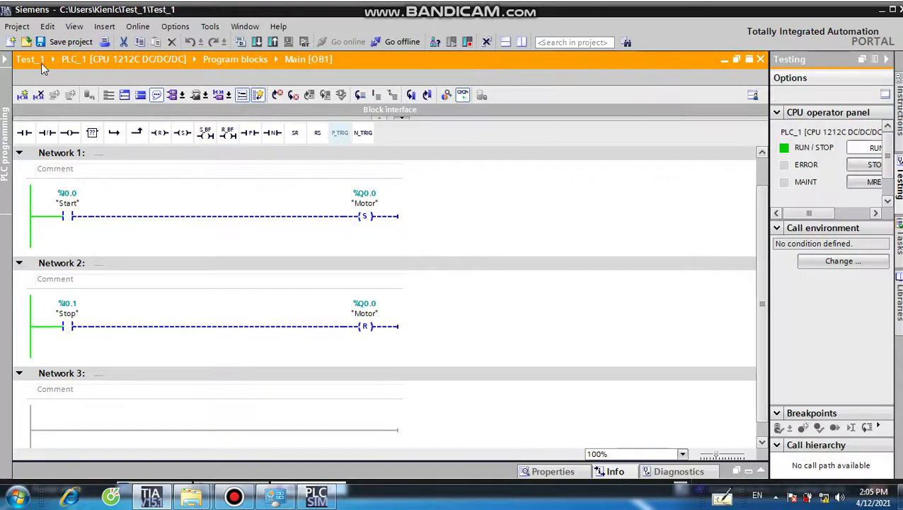
{"action": "left_click", "coordinate": [4, 59]}
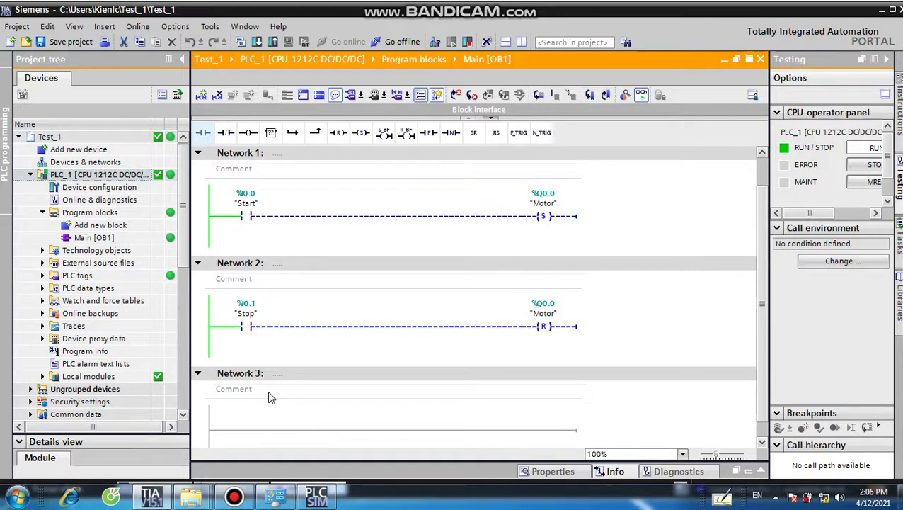
{"action": "left_click", "coordinate": [315, 496]}
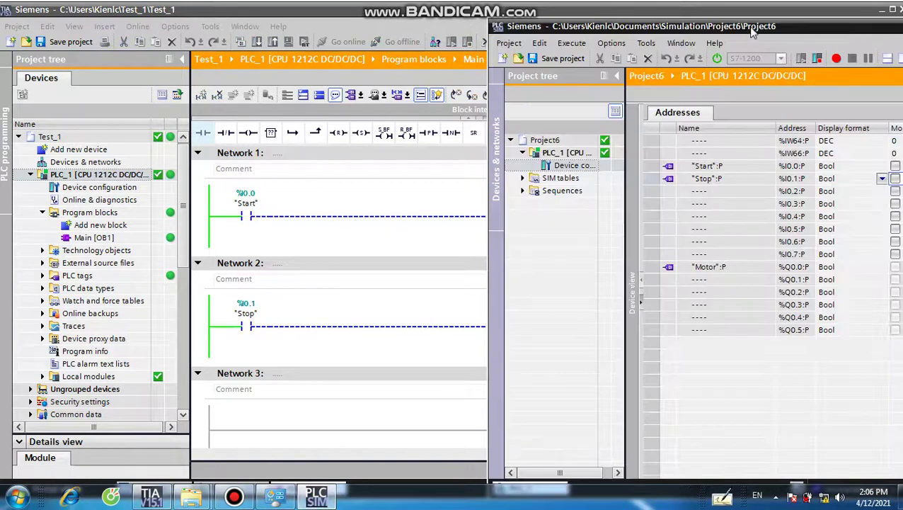
{"action": "left_click_drag", "start_coordinate": [750, 29], "coordinate": [427, 15]}
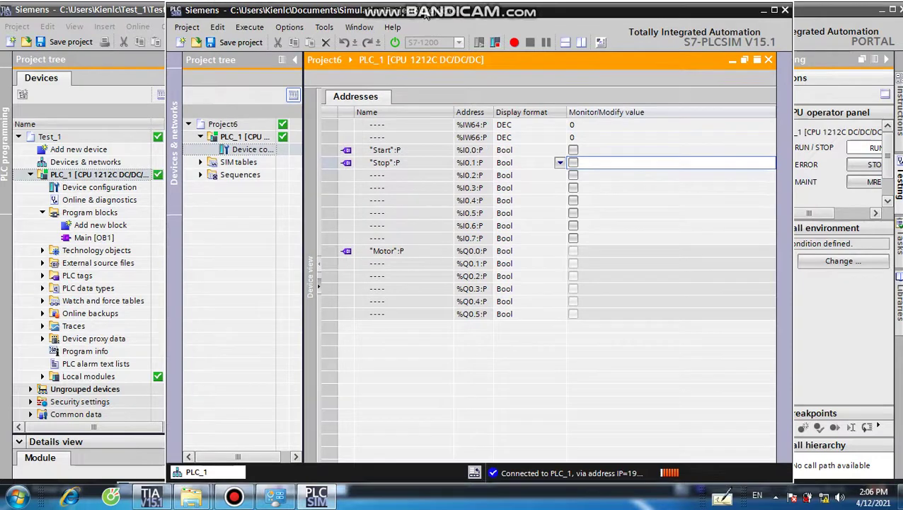
{"action": "left_click", "coordinate": [786, 12]}
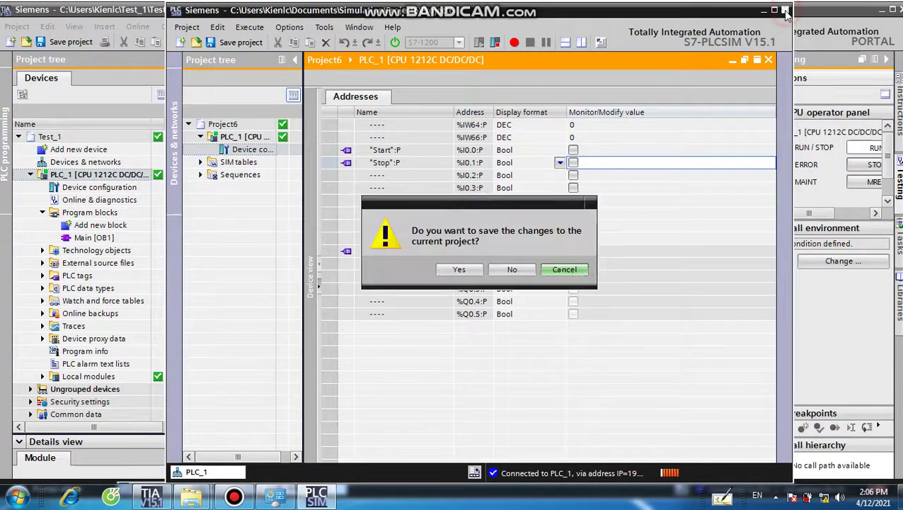
{"action": "left_click", "coordinate": [507, 271]}
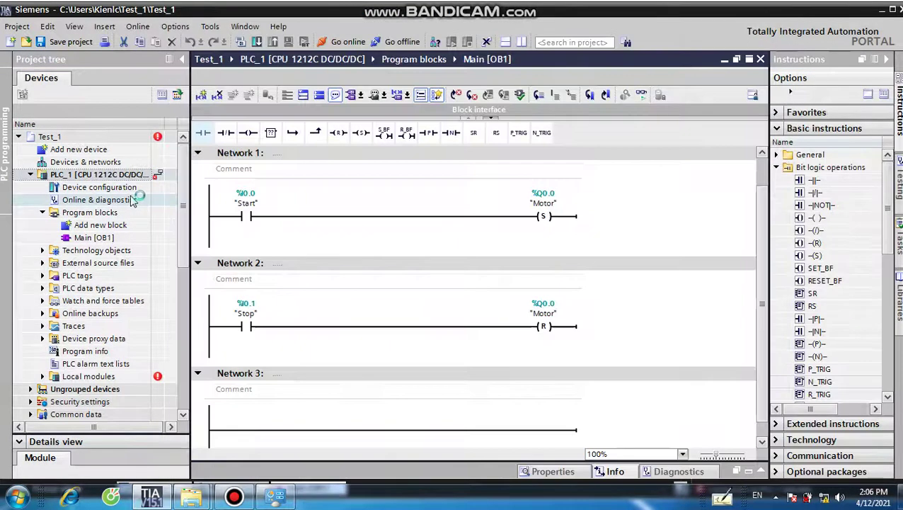
- In PLC_1's device configuration, change the CPU to a CPU 1214C DC/DC/DC, 6ES7 214-1AG40-0XB0, version V4.2, and accept the reopening of Main
{"action": "double_click", "coordinate": [96, 189]}
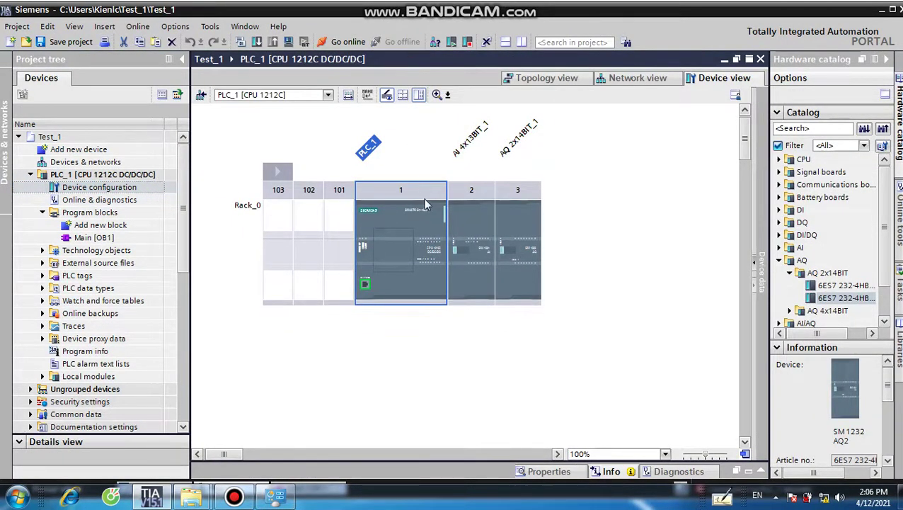
{"action": "left_click", "coordinate": [416, 222]}
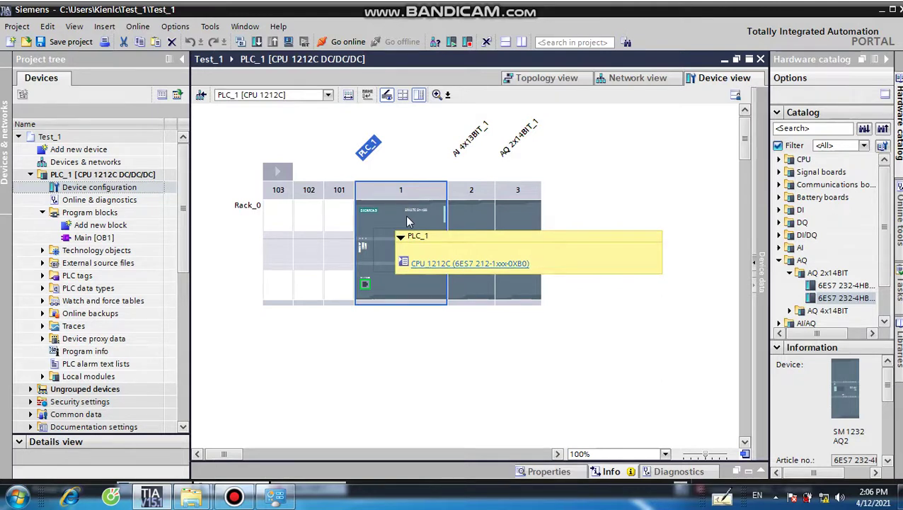
{"action": "right_click", "coordinate": [411, 214]}
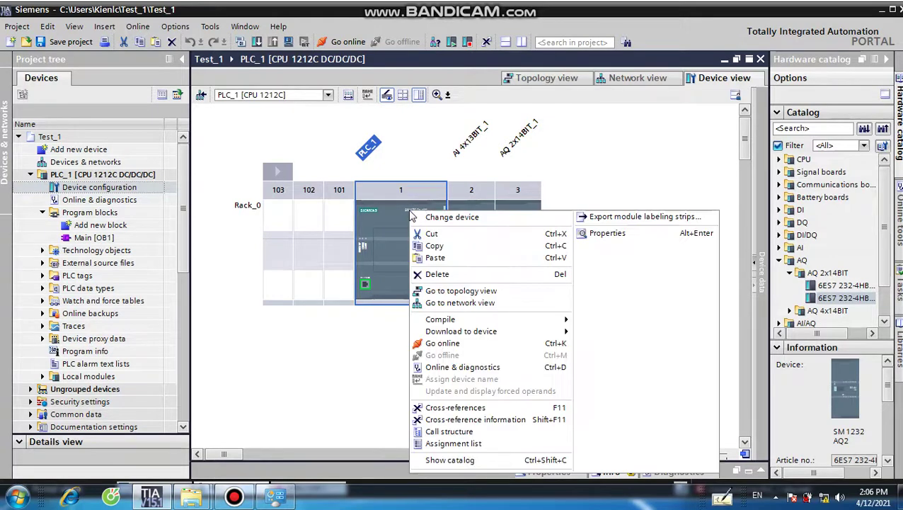
{"action": "left_click", "coordinate": [446, 220]}
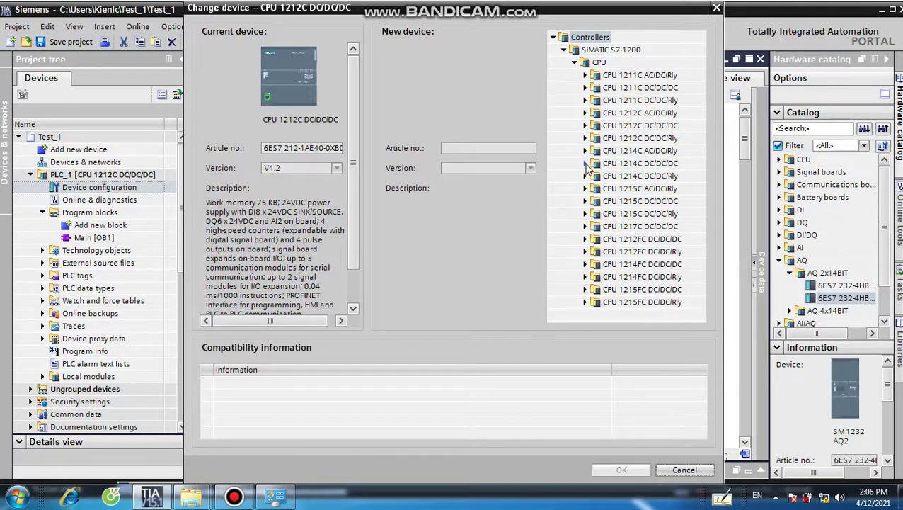
{"action": "left_click", "coordinate": [586, 164]}
{"action": "left_click", "coordinate": [625, 178]}
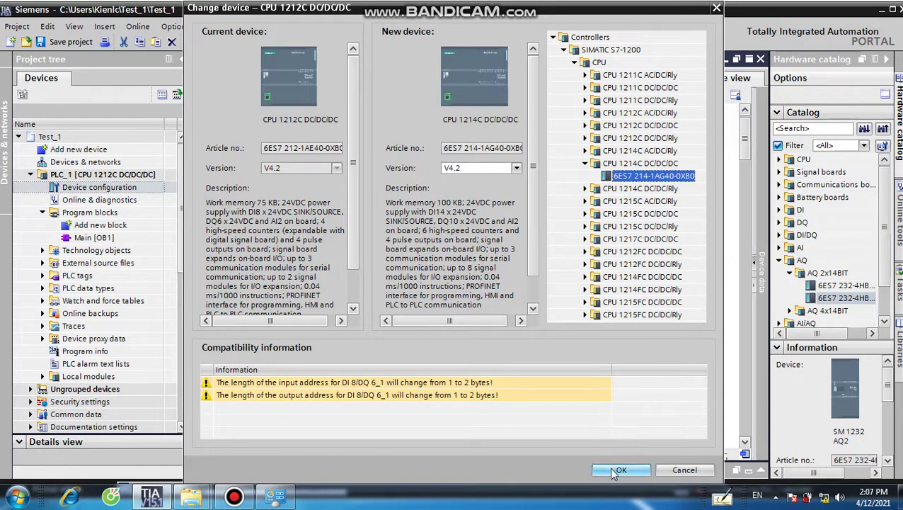
{"action": "left_click", "coordinate": [517, 169]}
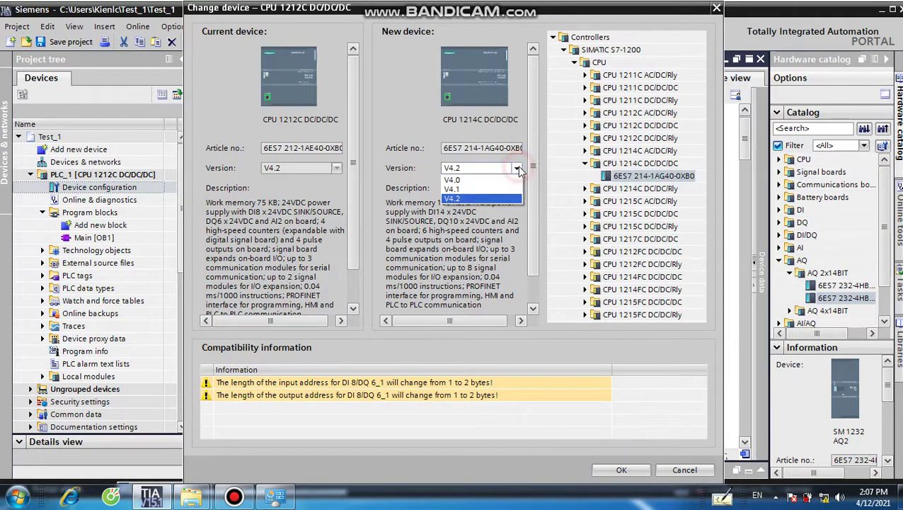
{"action": "left_click", "coordinate": [564, 182]}
{"action": "left_click", "coordinate": [618, 469]}
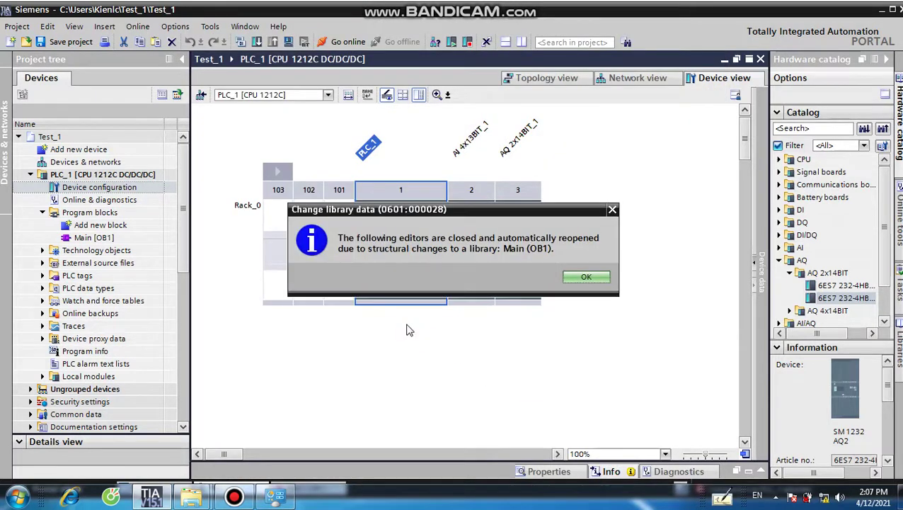
{"action": "left_click", "coordinate": [588, 277]}
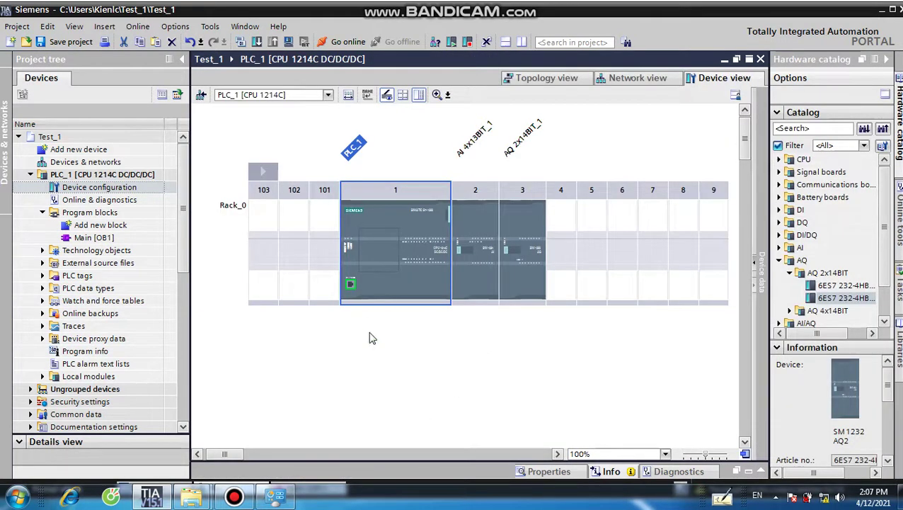
- Examine the replaced CPU in the rack and review which download-to-device options are offered for PLC_1
{"action": "left_click_drag", "start_coordinate": [234, 454], "coordinate": [235, 454]}
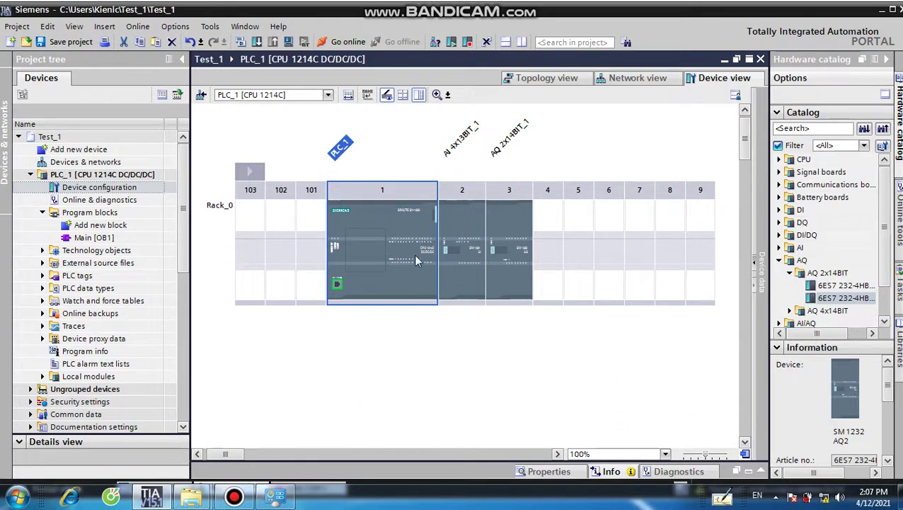
{"action": "left_click", "coordinate": [403, 215]}
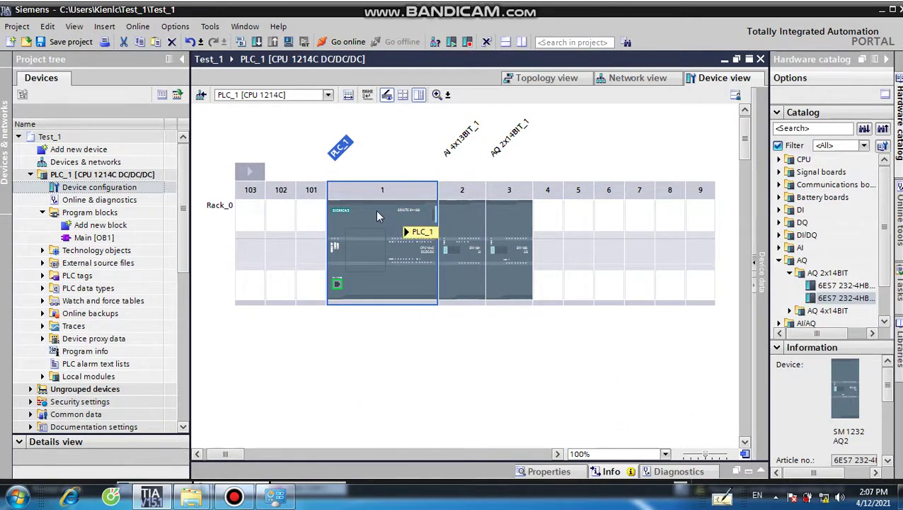
{"action": "left_click", "coordinate": [378, 216]}
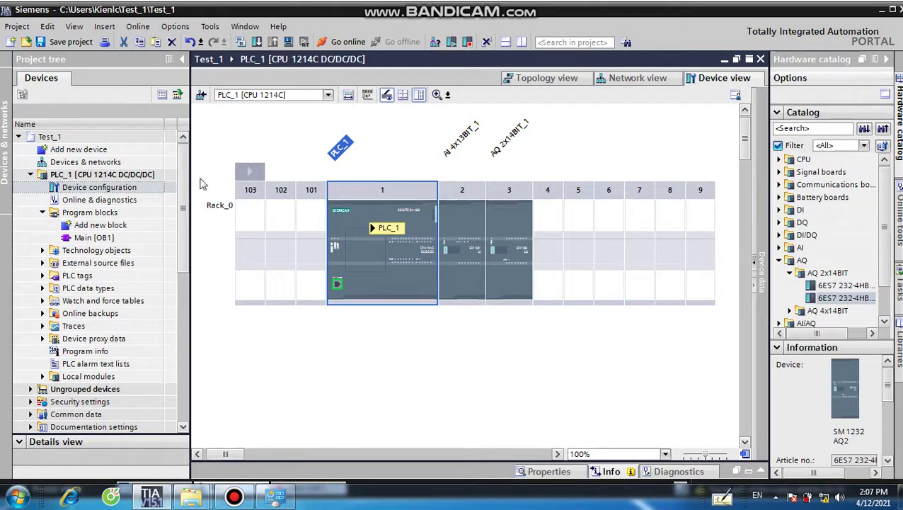
{"action": "left_click", "coordinate": [129, 177]}
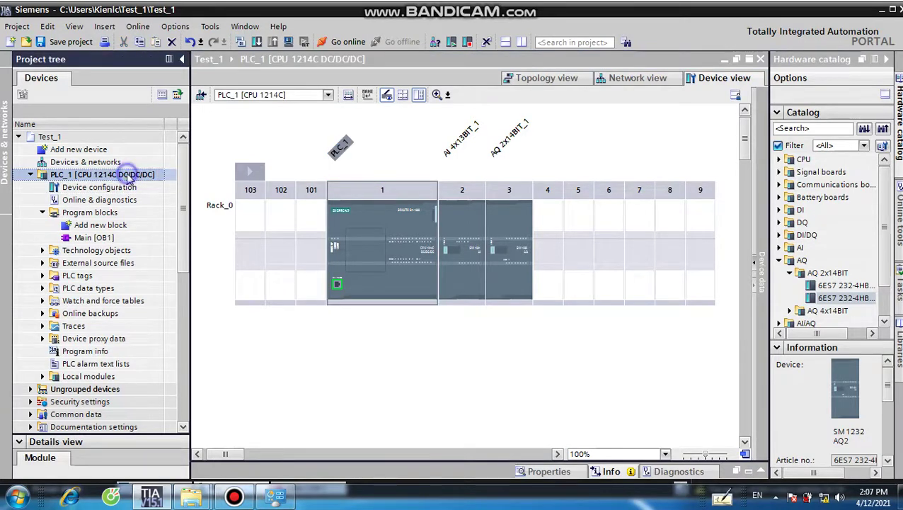
{"action": "right_click", "coordinate": [129, 179]}
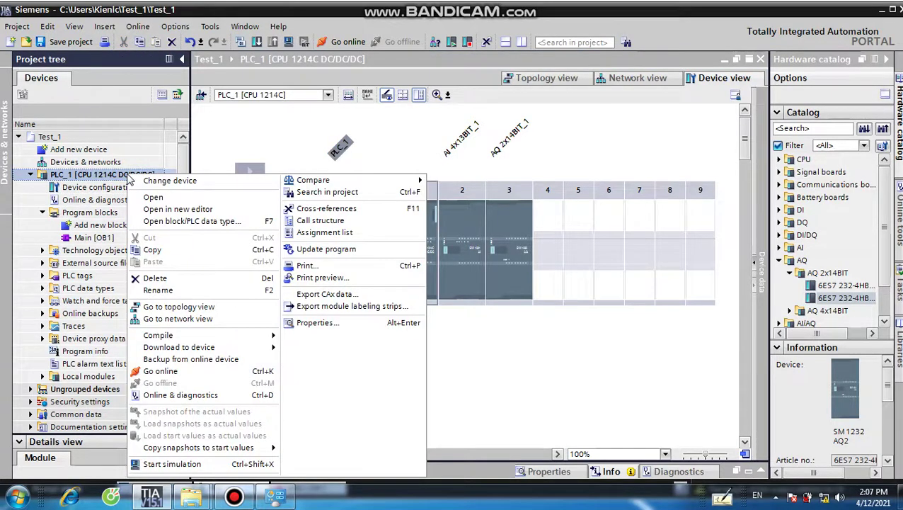
{"action": "mouse_move", "coordinate": [176, 349]}
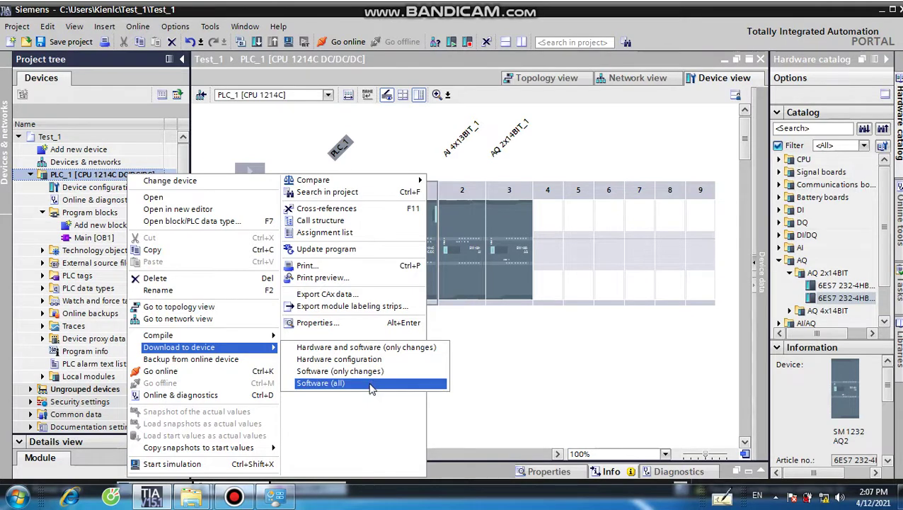
{"action": "left_click", "coordinate": [453, 226]}
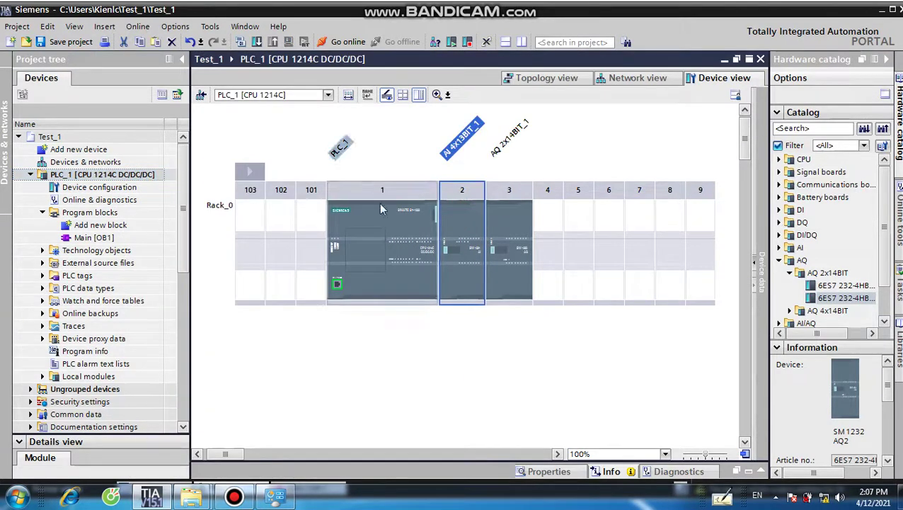
{"action": "left_click", "coordinate": [155, 176]}
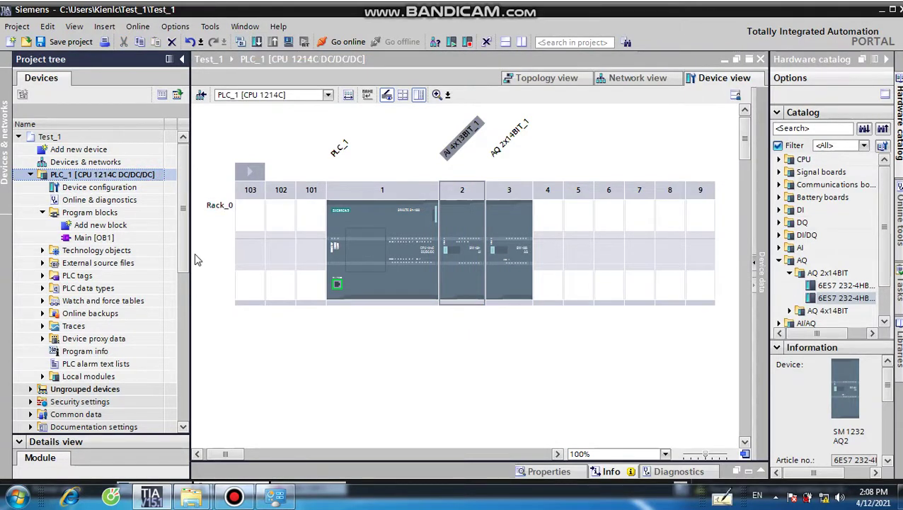
- Try to download Main [OB1] to the device found at 192.168.0.1, expand the different-modules entry in the load preview, and cancel the load
{"action": "double_click", "coordinate": [115, 238]}
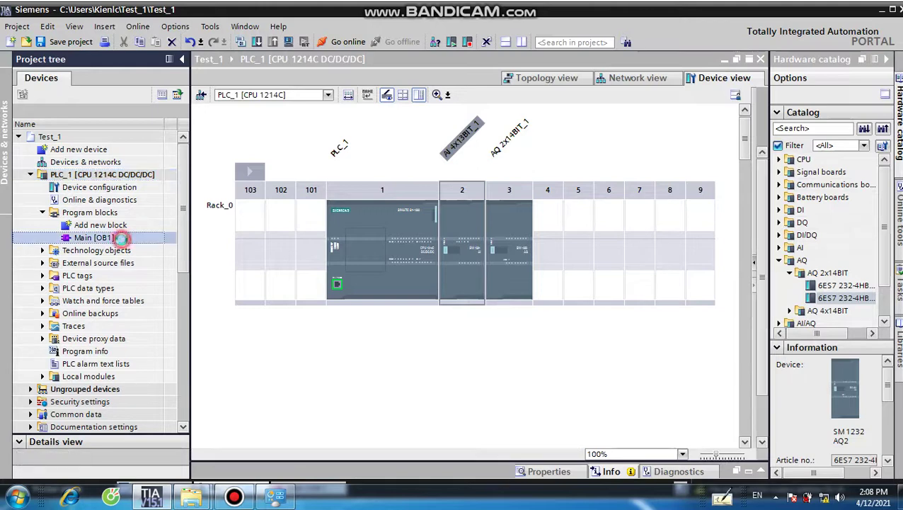
{"action": "left_click", "coordinate": [105, 238]}
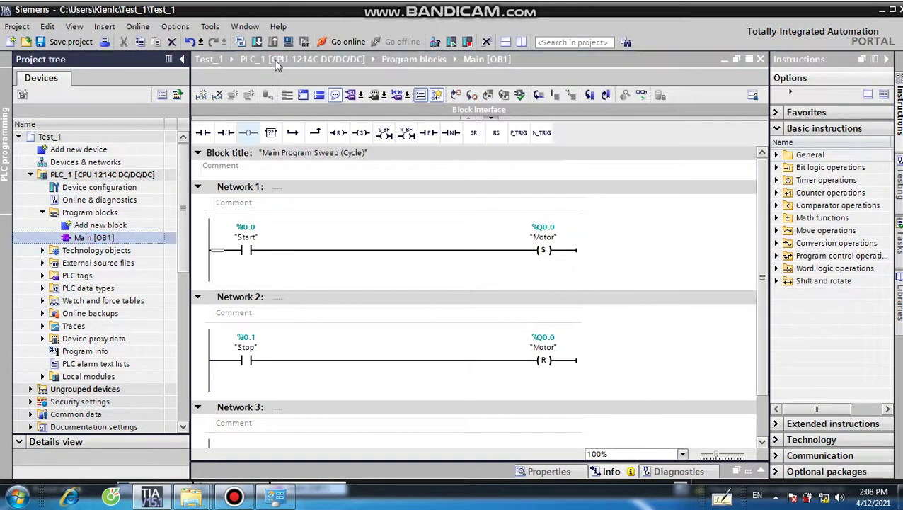
{"action": "left_click", "coordinate": [256, 42]}
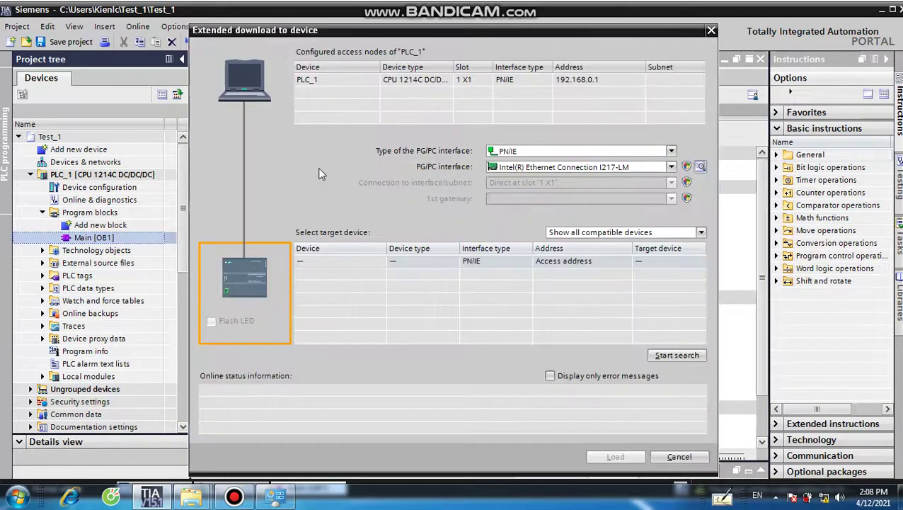
{"action": "left_click", "coordinate": [661, 354]}
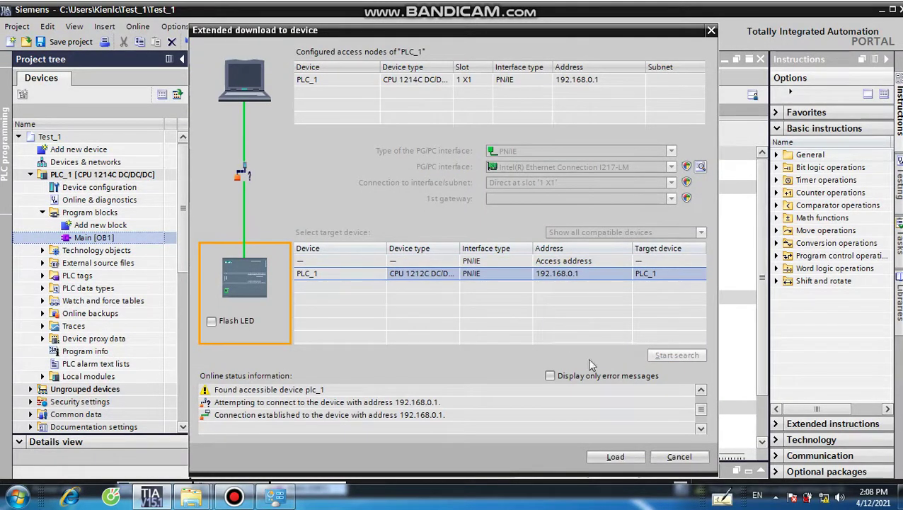
{"action": "left_click", "coordinate": [614, 459]}
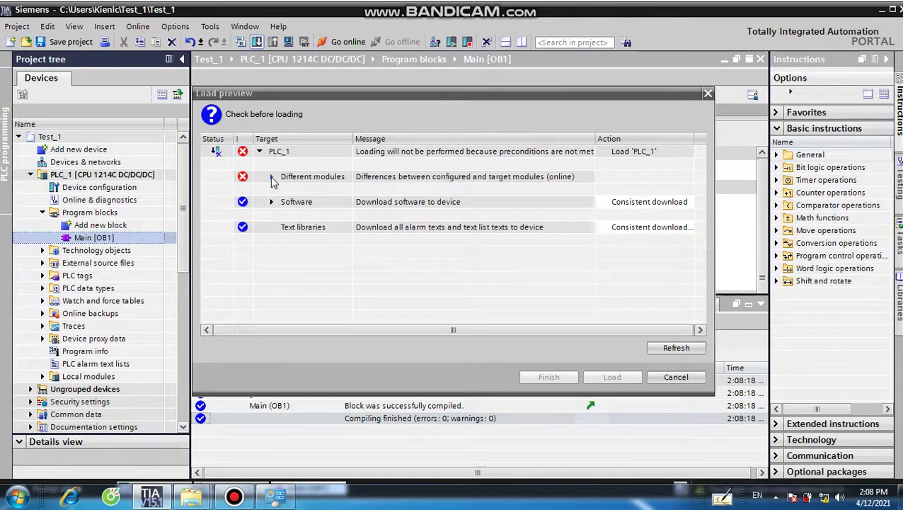
{"action": "left_click", "coordinate": [272, 178]}
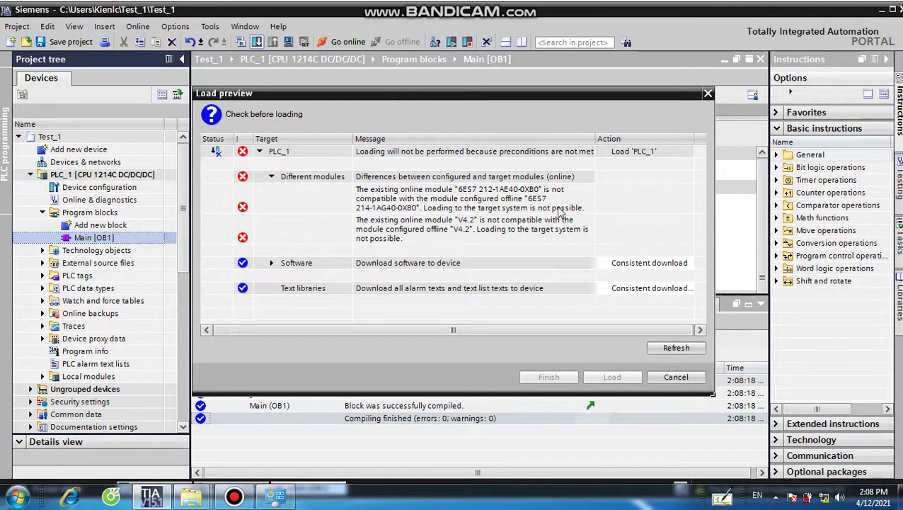
{"action": "left_click", "coordinate": [676, 378]}
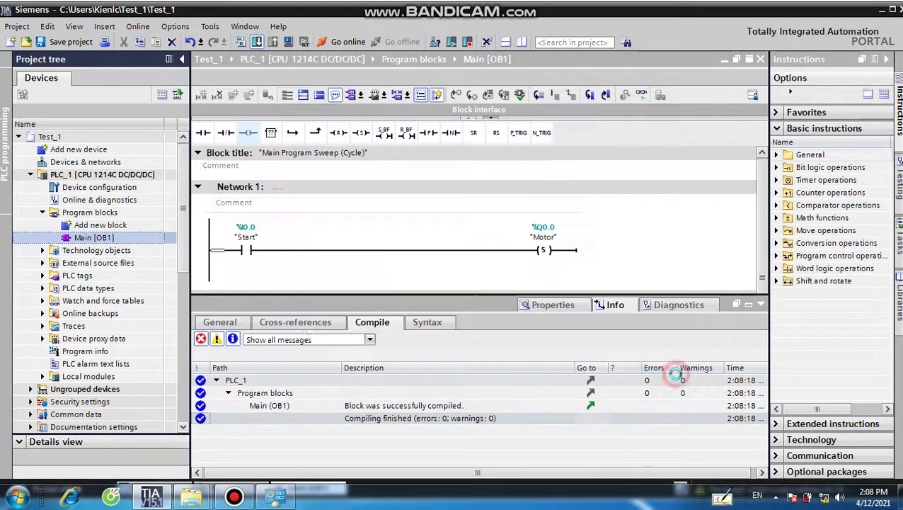
- Reopen PLC_1's device configuration and change the CPU back to a CPU 1212C DC/DC/DC
{"action": "double_click", "coordinate": [105, 187]}
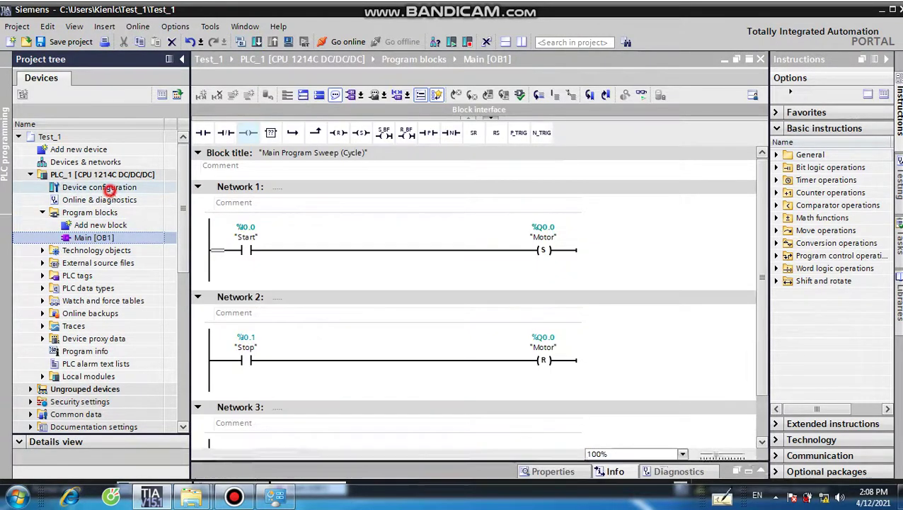
{"action": "right_click", "coordinate": [381, 212]}
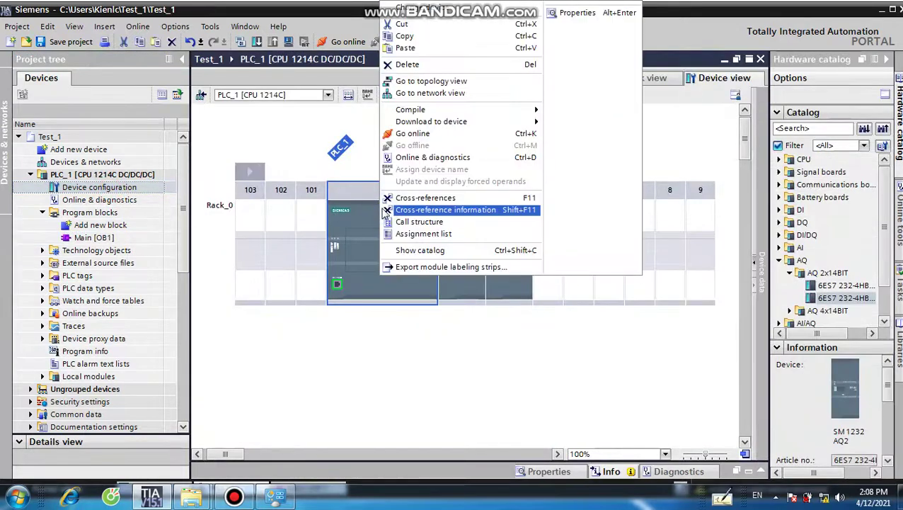
{"action": "left_click", "coordinate": [417, 10]}
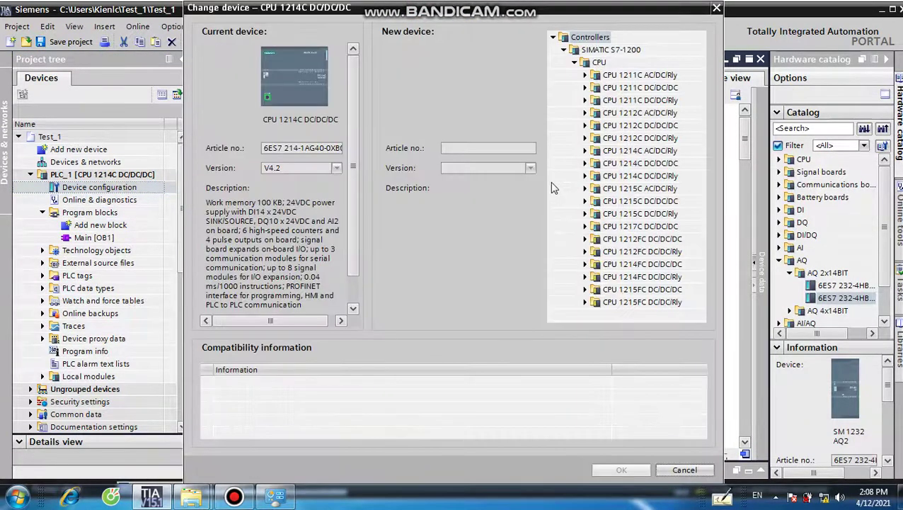
{"action": "left_click", "coordinate": [585, 125]}
{"action": "left_click", "coordinate": [609, 139]}
{"action": "double_click", "coordinate": [609, 141]}
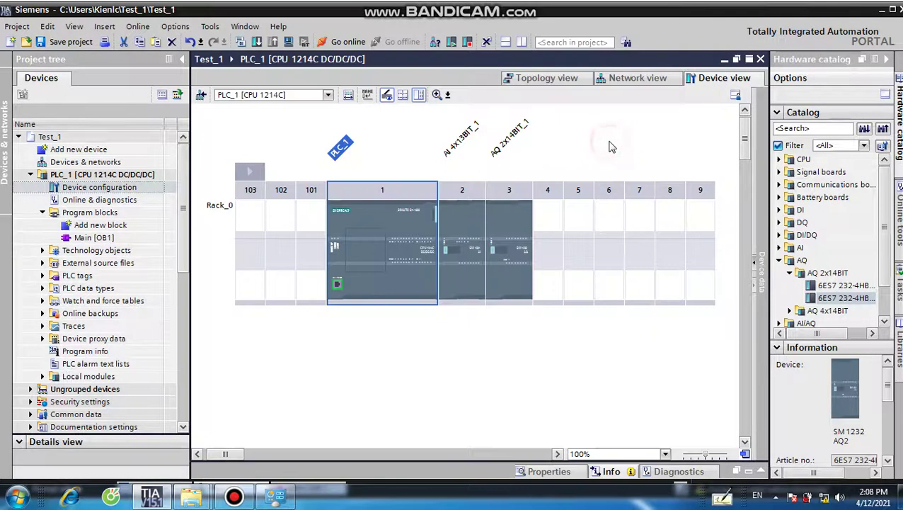
{"action": "left_click", "coordinate": [588, 275]}
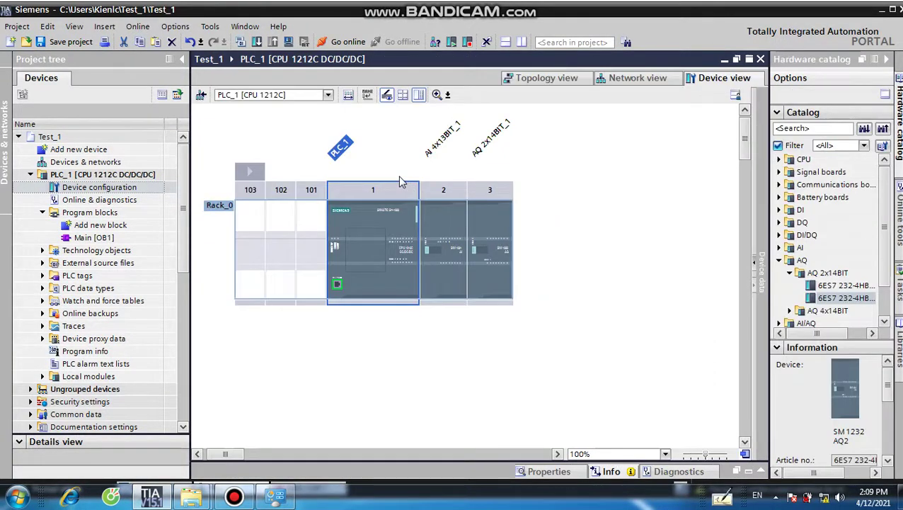
- Open Main [OB1] and download its program to PLC_1 as a consistent download, finishing the load
{"action": "left_click", "coordinate": [113, 237]}
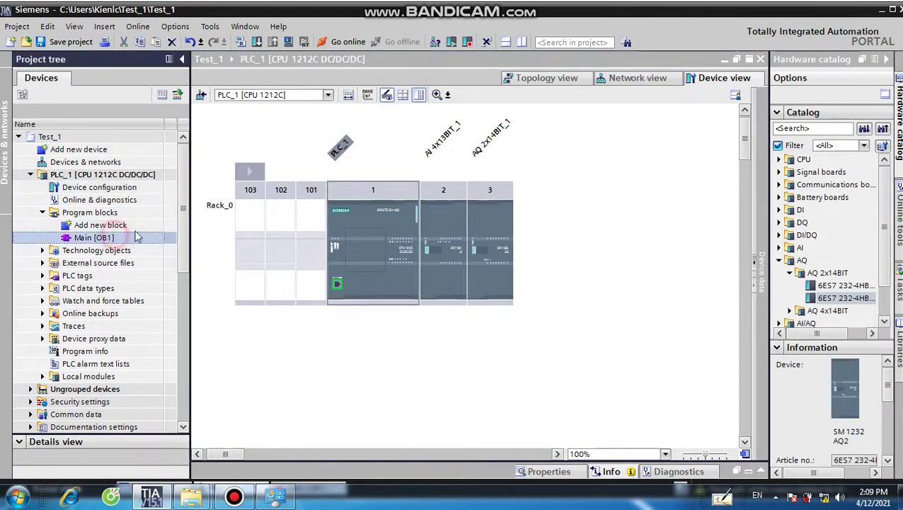
{"action": "double_click", "coordinate": [137, 237]}
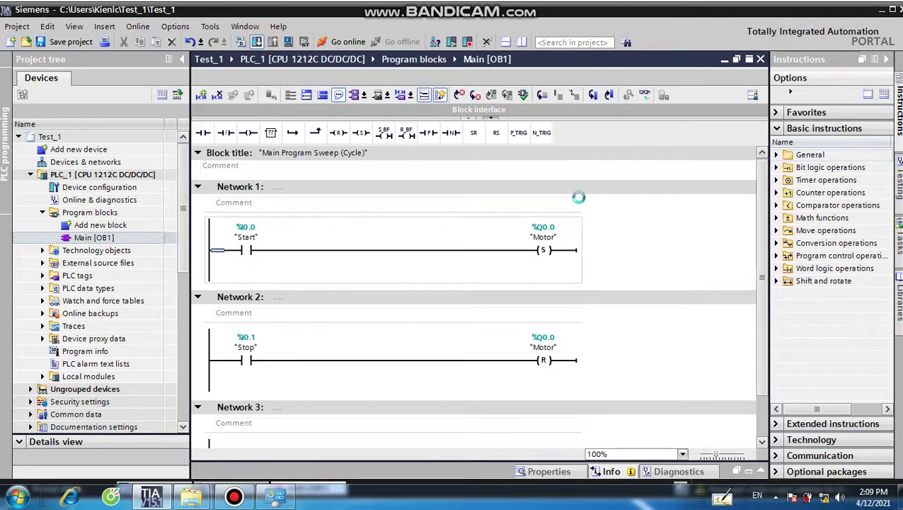
{"action": "key", "text": "ctrl+l"}
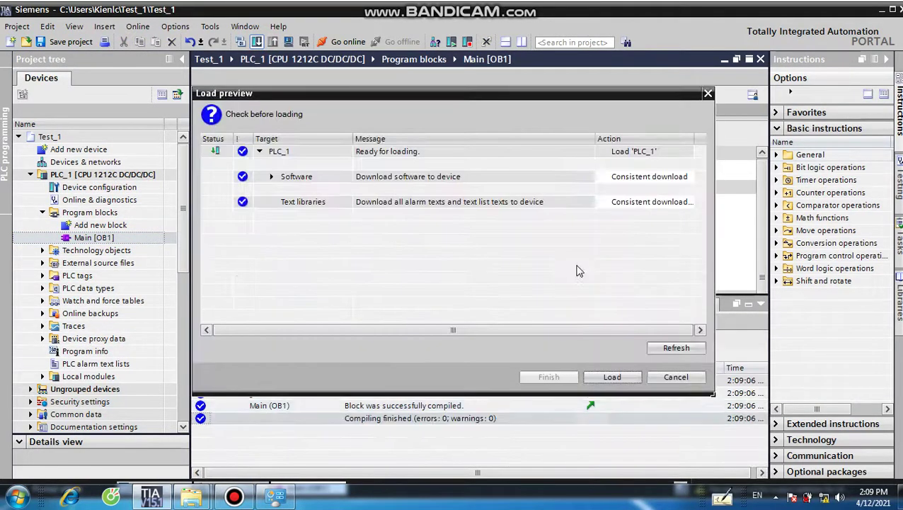
{"action": "left_click", "coordinate": [613, 378]}
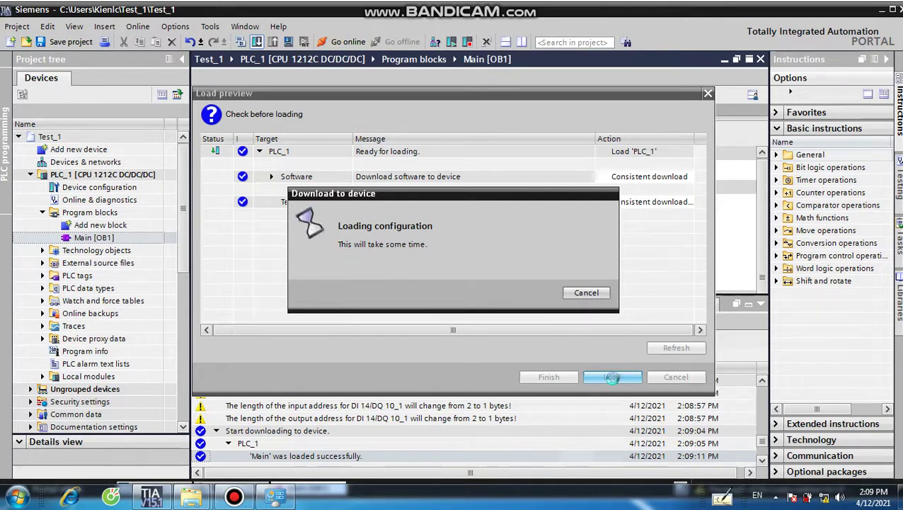
{"action": "left_click", "coordinate": [595, 379]}
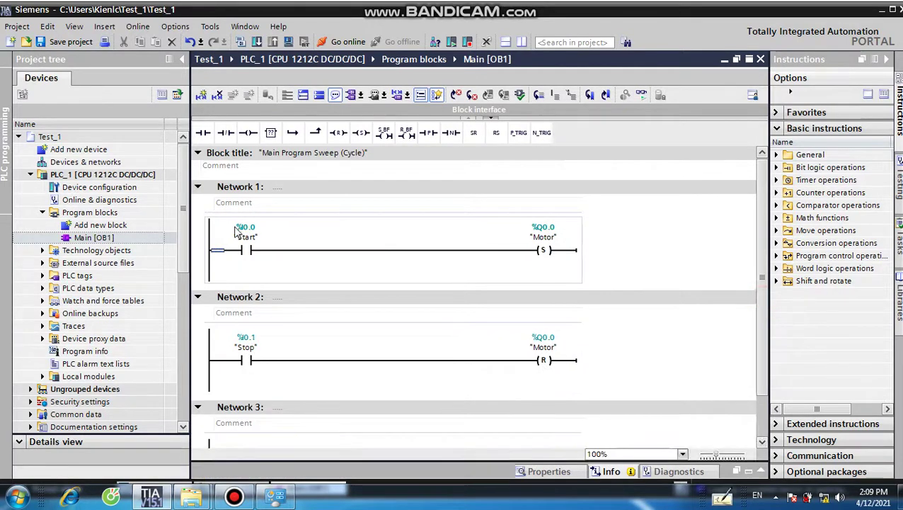
- Download the whole PLC_1 station including its device configuration with the modules set to Stop all, finish the load and collapse the message area
{"action": "left_click", "coordinate": [138, 177]}
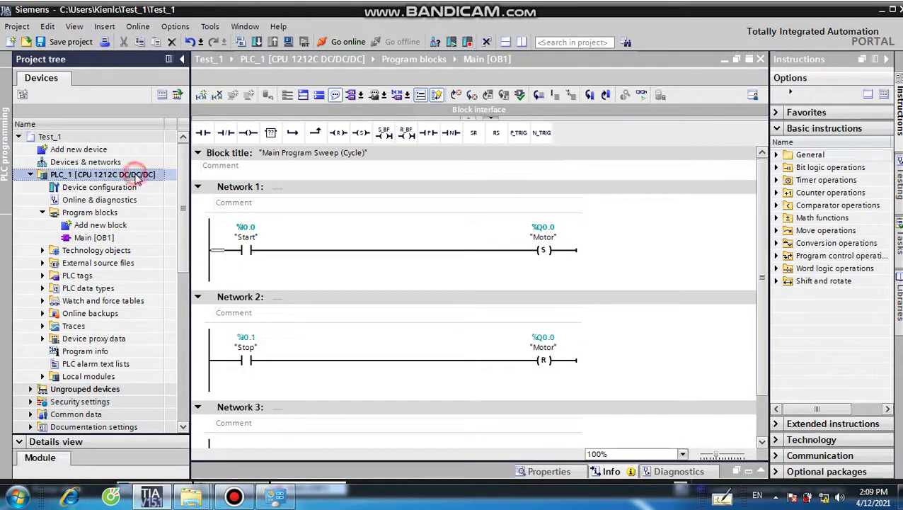
{"action": "left_click", "coordinate": [256, 42]}
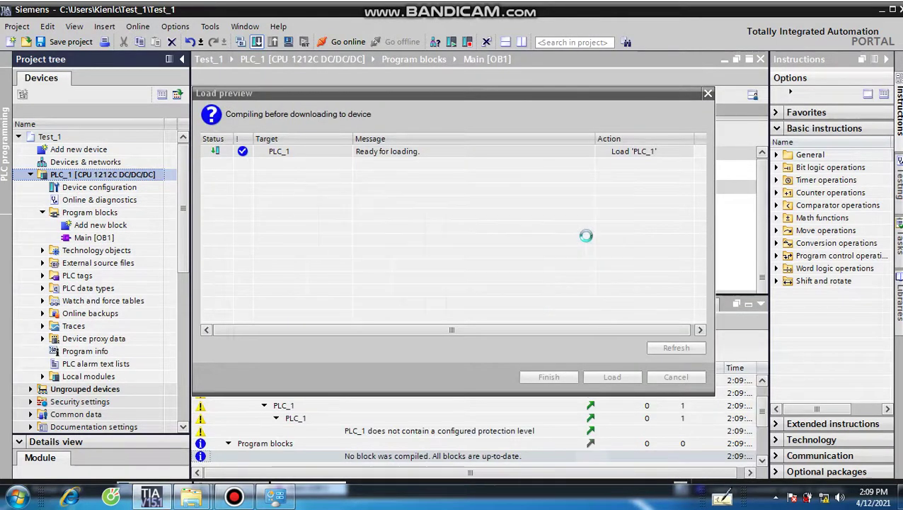
{"action": "left_click", "coordinate": [654, 280]}
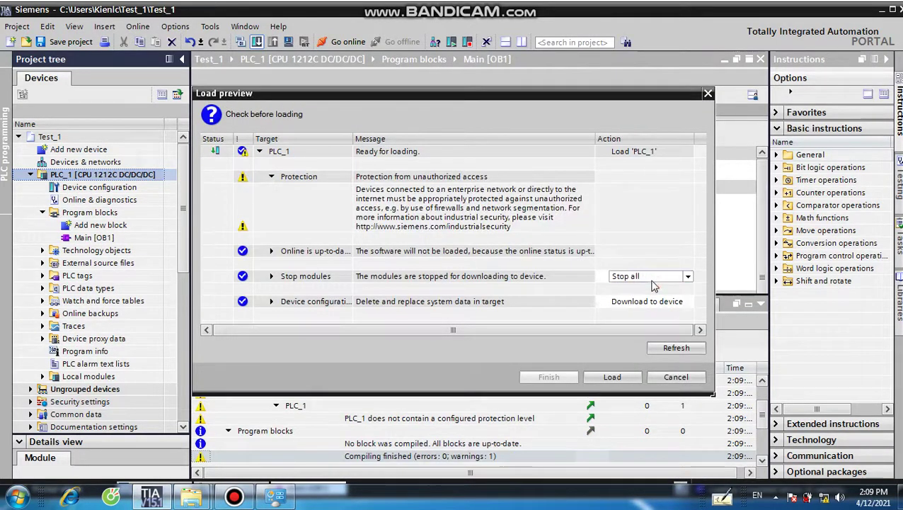
{"action": "left_click", "coordinate": [652, 277]}
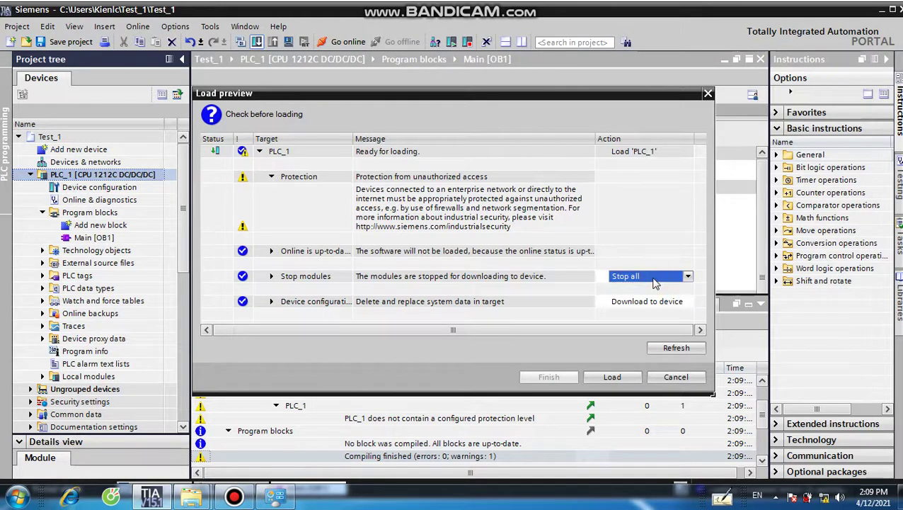
{"action": "left_click", "coordinate": [610, 378]}
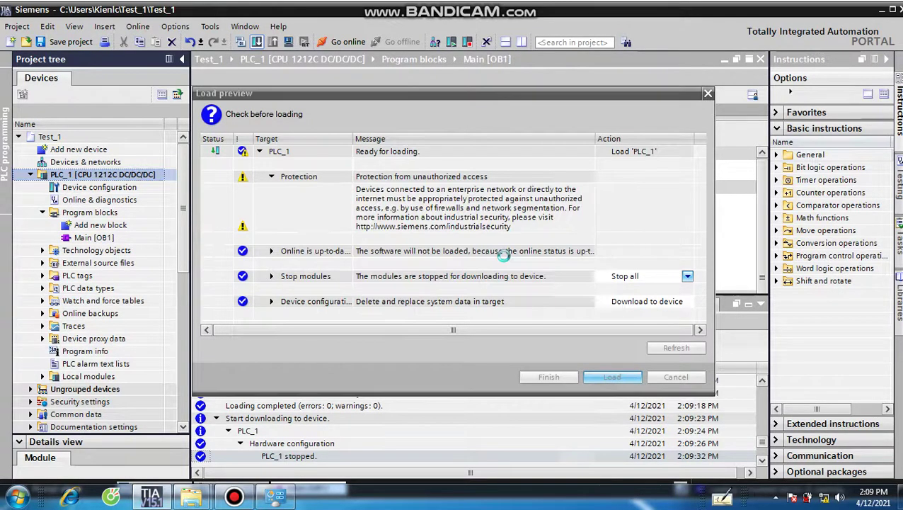
{"action": "left_click", "coordinate": [570, 377]}
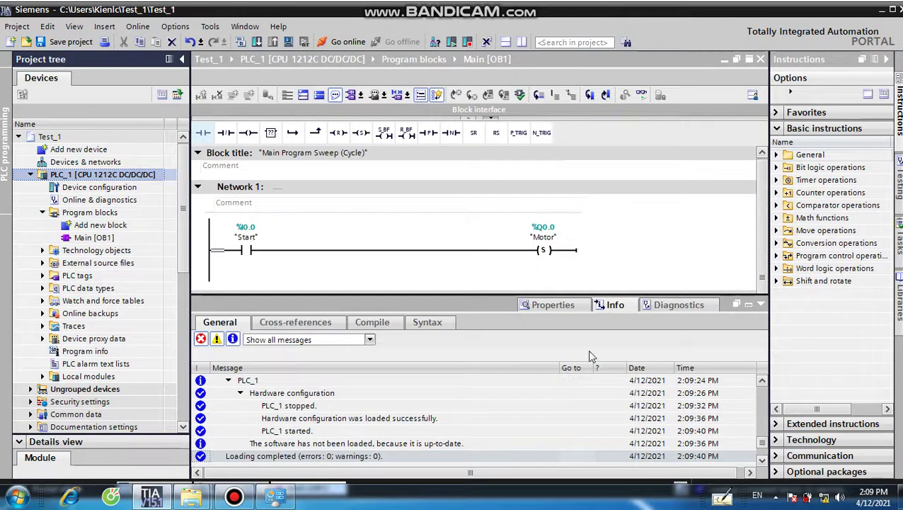
{"action": "left_click", "coordinate": [762, 306]}
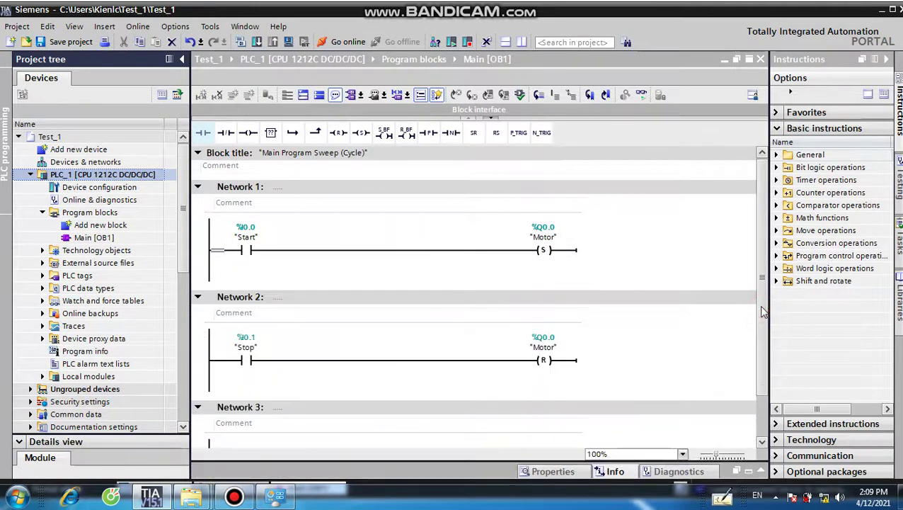